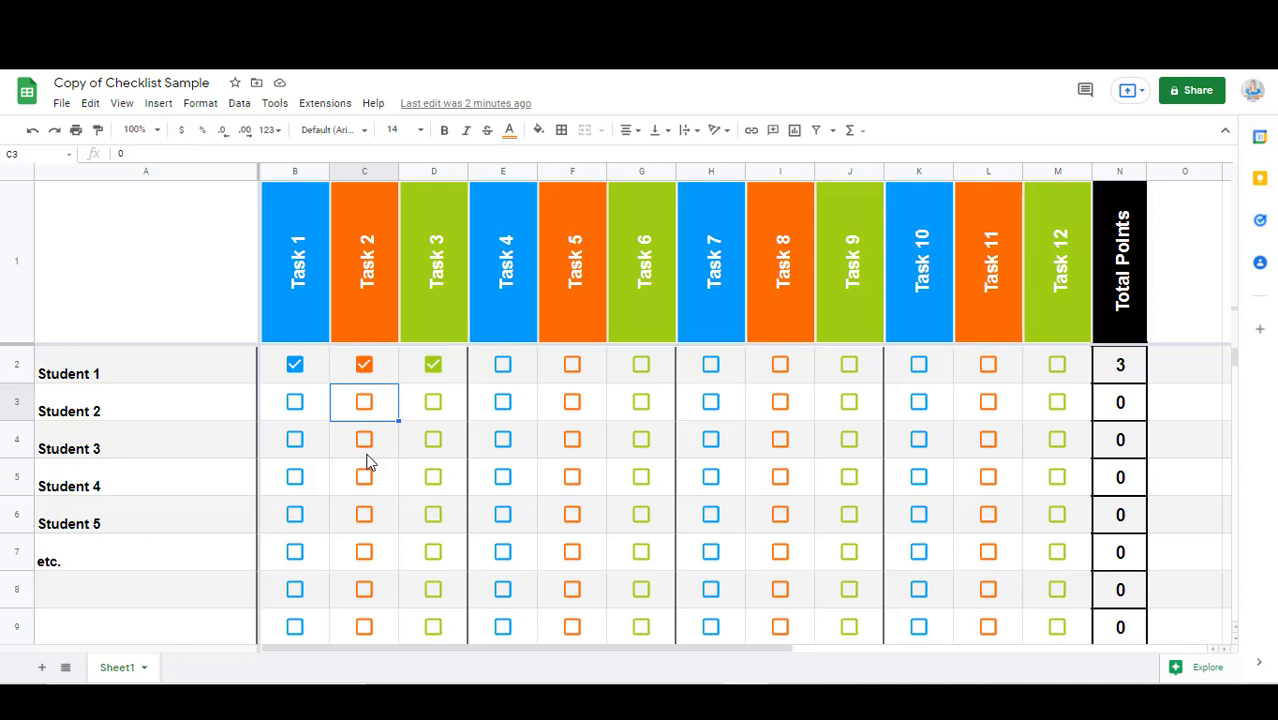
pyautogui.click(123, 362)
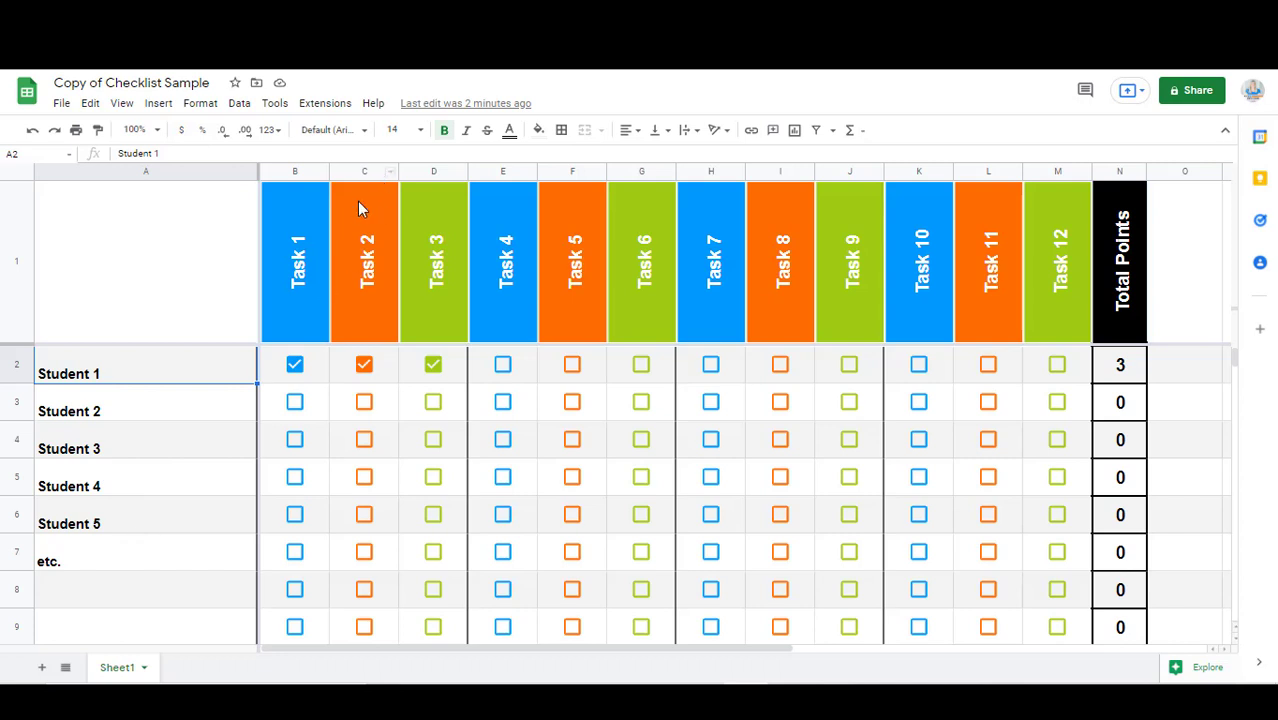
pyautogui.doubleClick(297, 261)
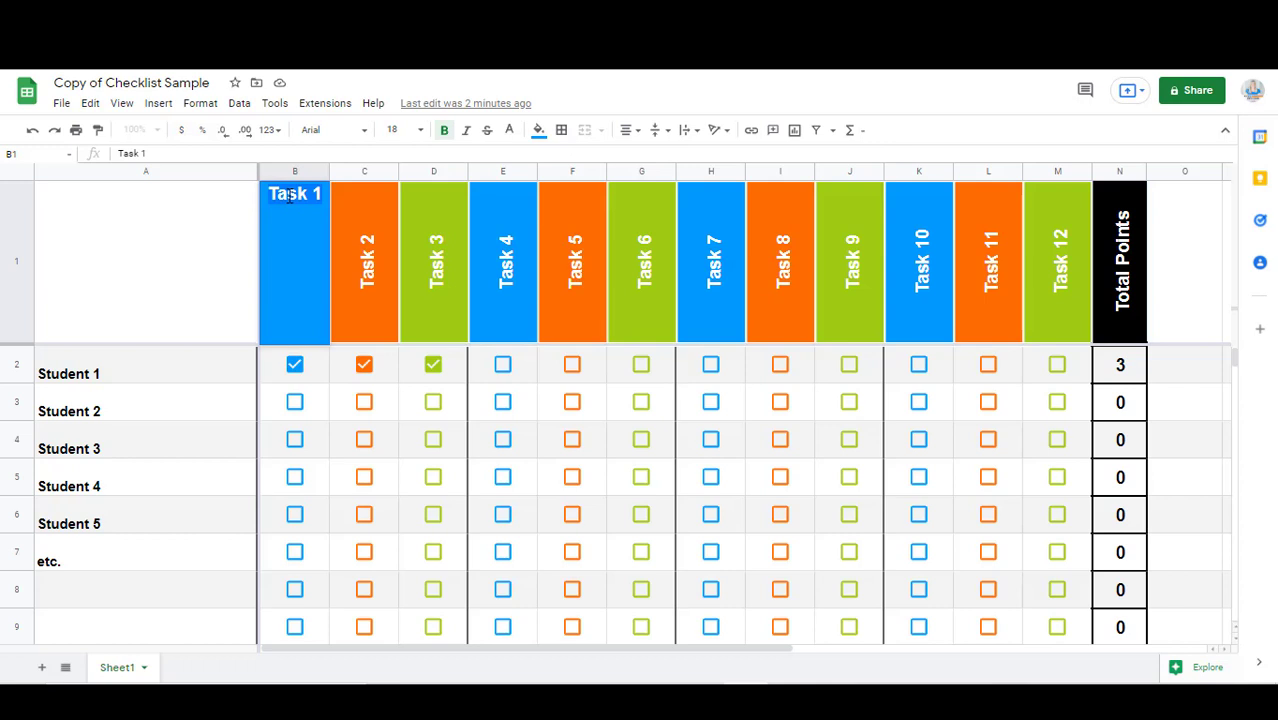
pyautogui.click(336, 305)
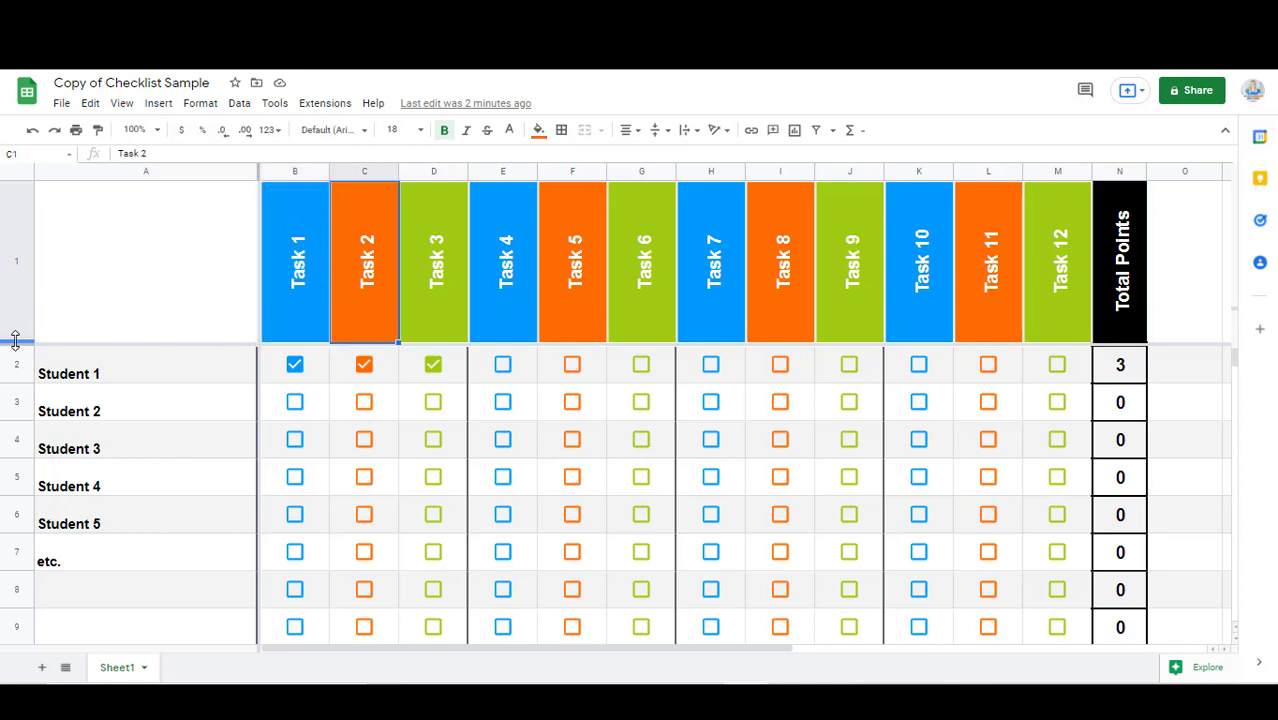
pyautogui.moveTo(15, 341)
pyautogui.mouseDown()
pyautogui.moveTo(16, 372)
pyautogui.moveTo(12, 341)
pyautogui.mouseUp()
pyautogui.moveTo(300, 212); pyautogui.dragTo(1038, 234)
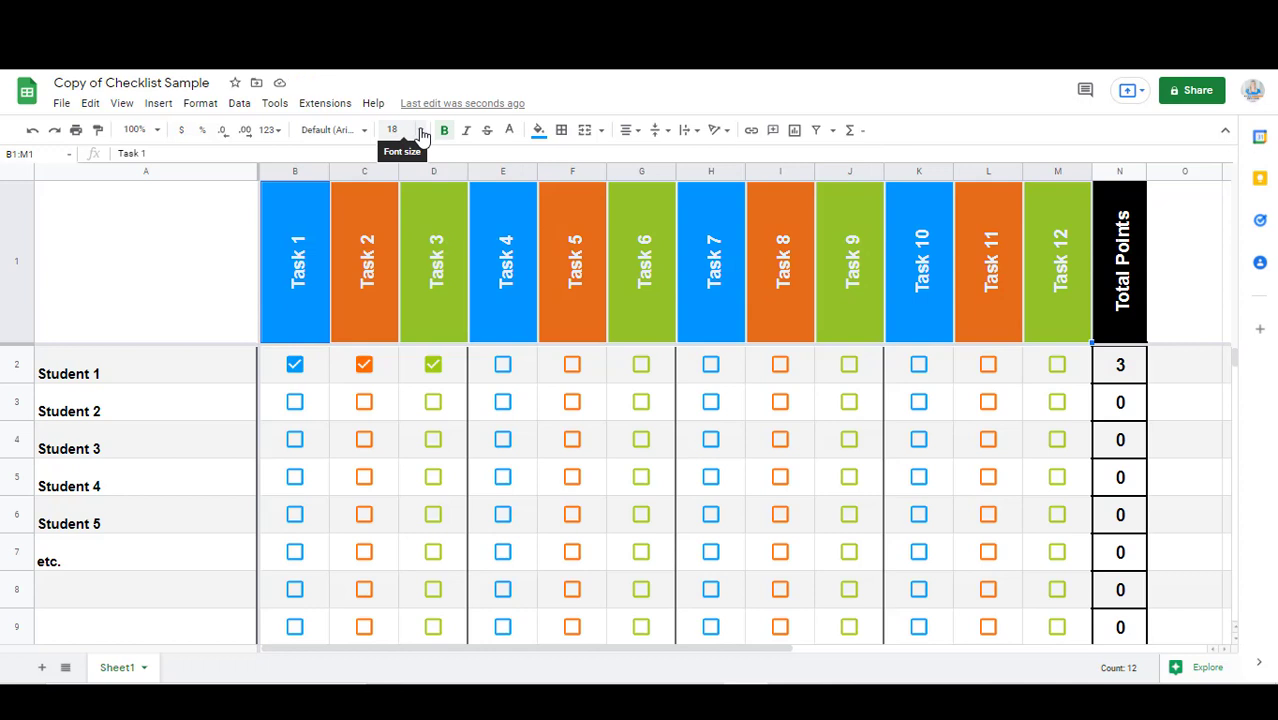
pyautogui.click(315, 415)
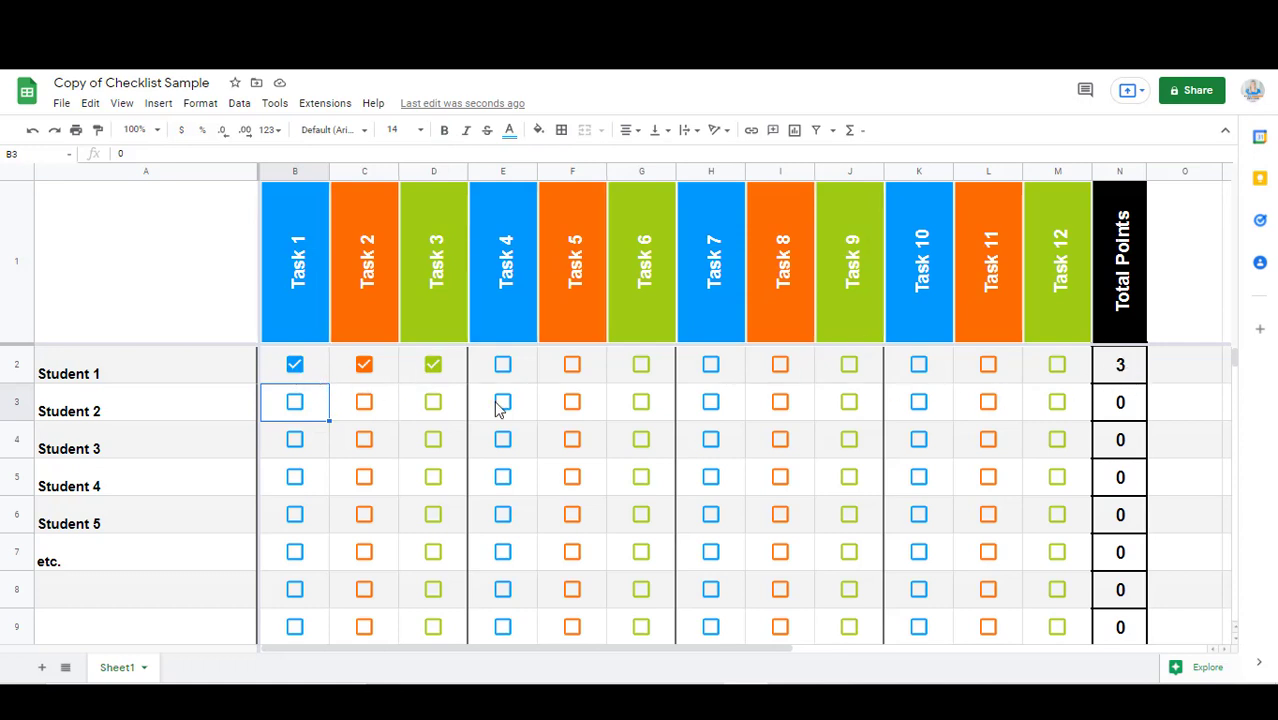
# For Student 1, uncheck Task 1 and Task 2 and check Task 4, Task 5 and Task 6
pyautogui.click(295, 366)
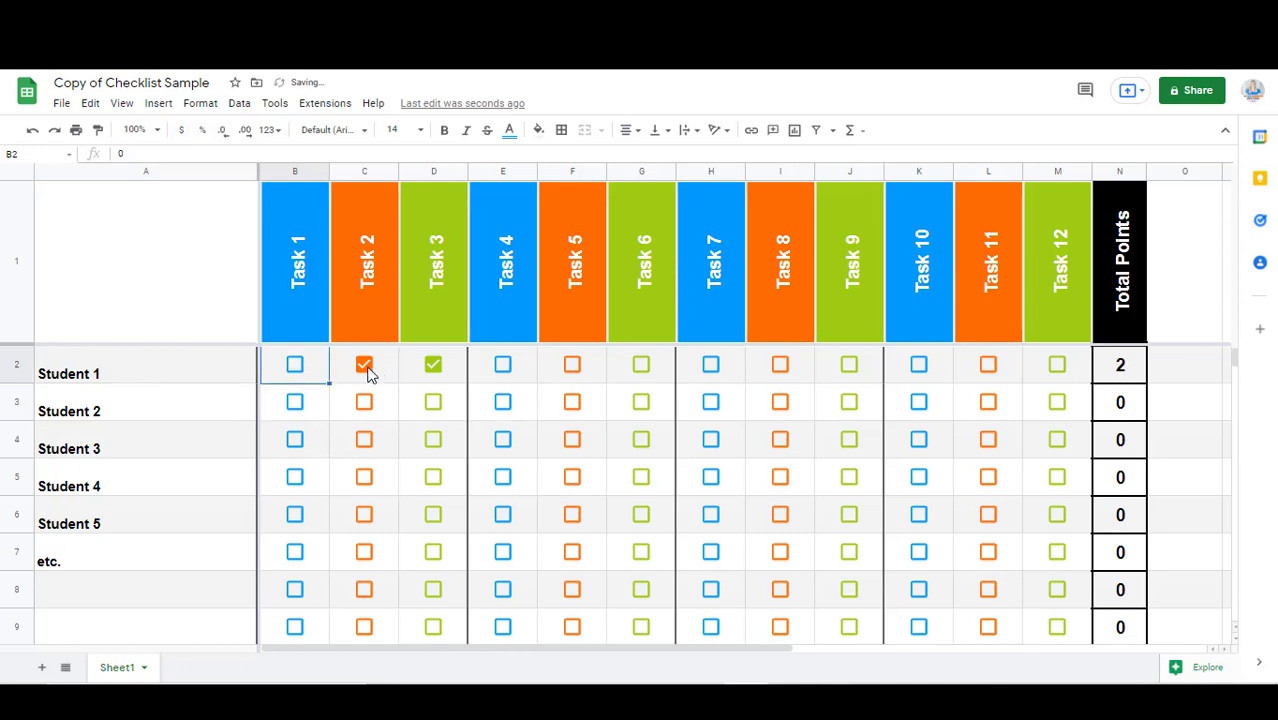
pyautogui.click(366, 368)
pyautogui.click(503, 366)
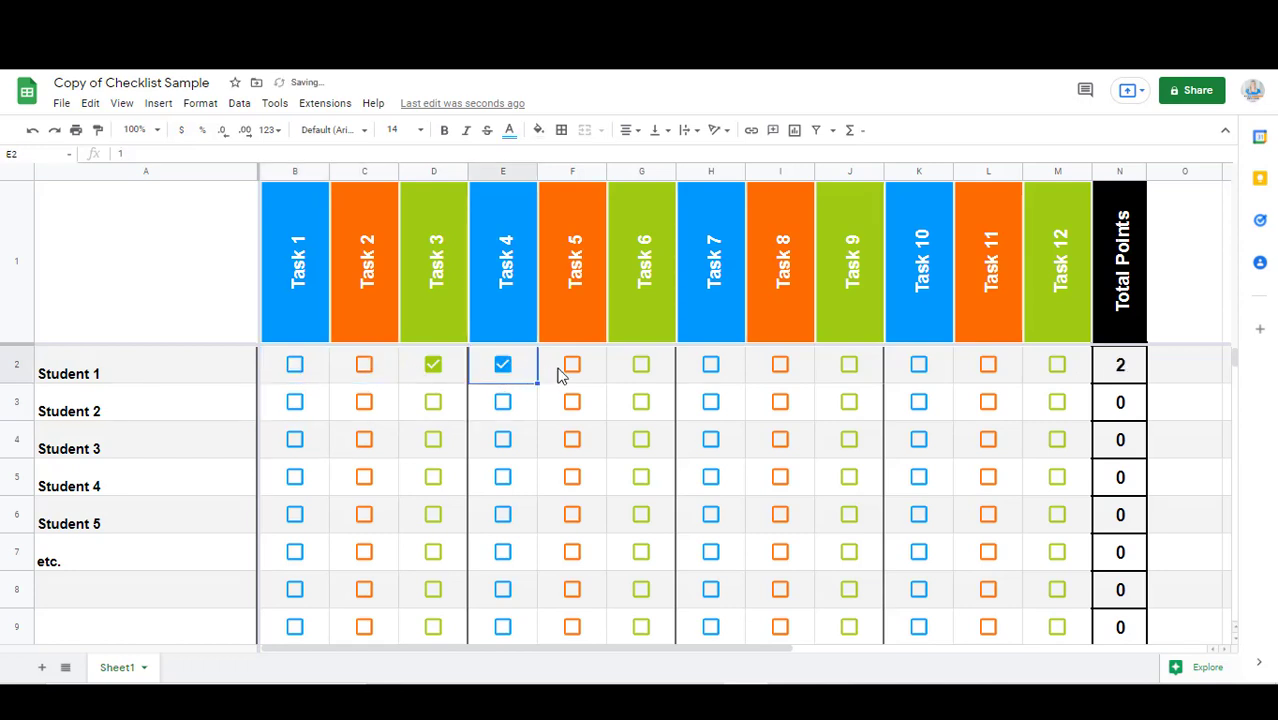
pyautogui.click(571, 366)
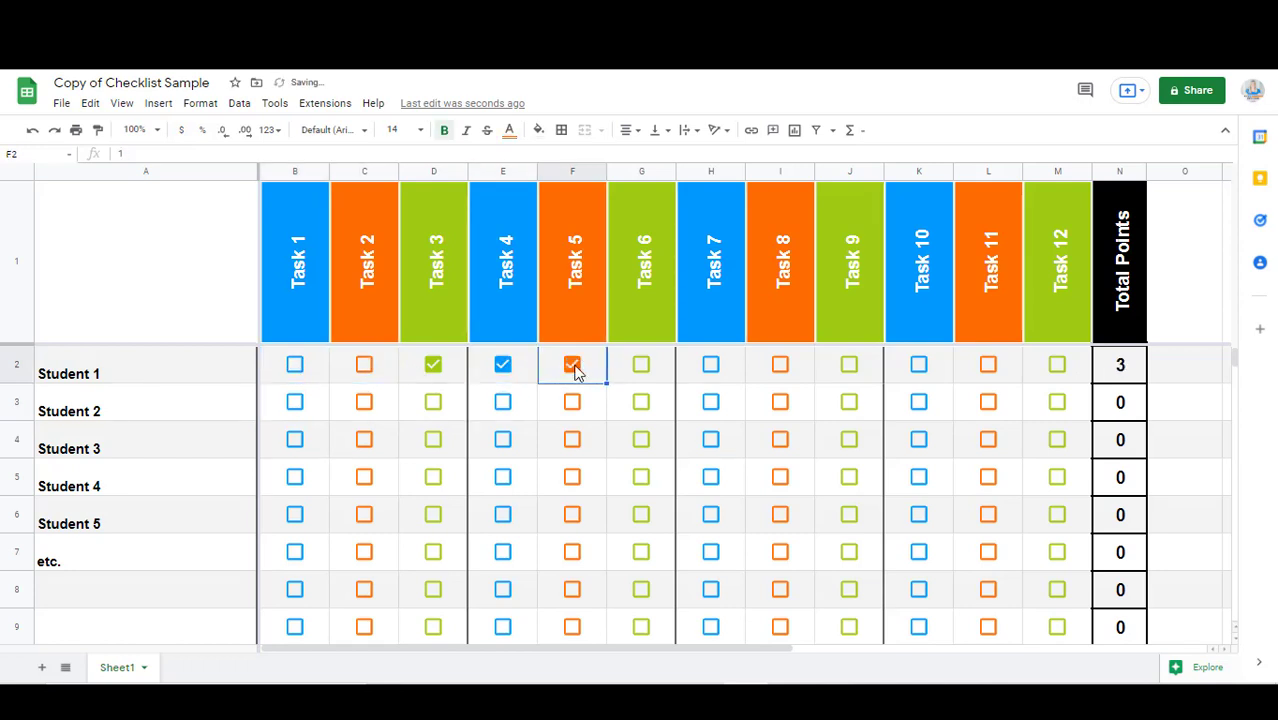
pyautogui.click(643, 366)
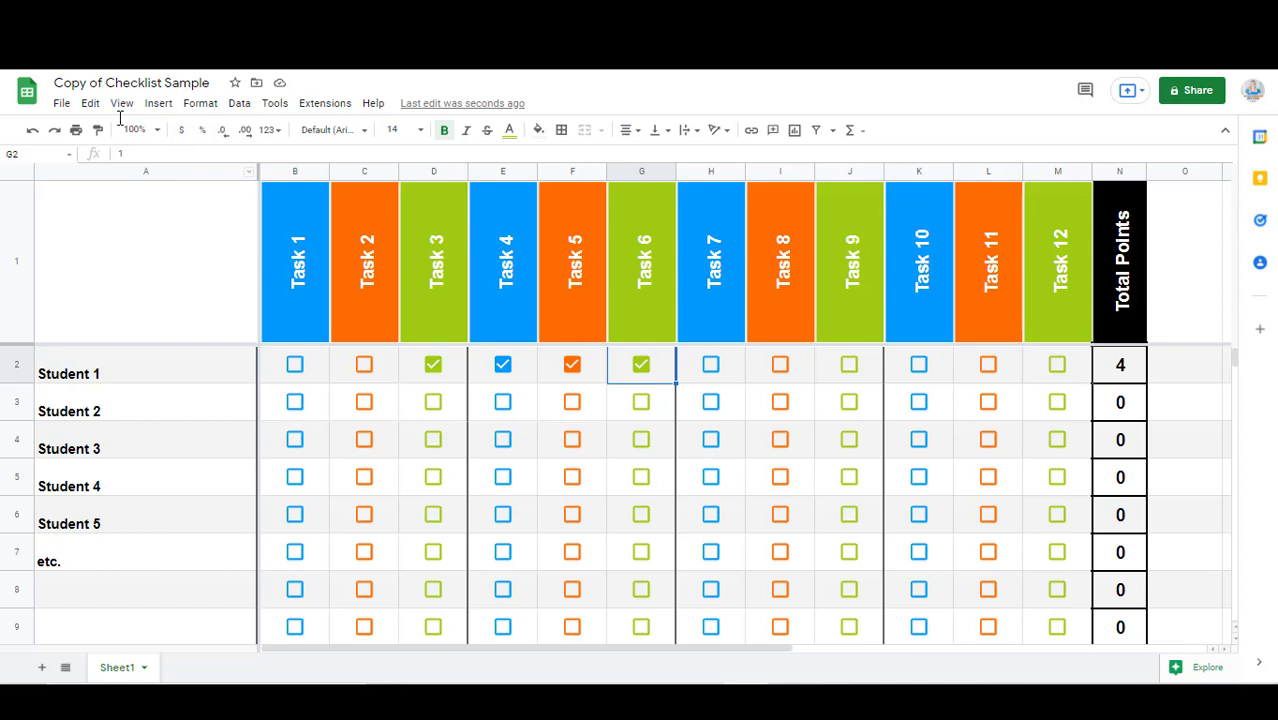
# Create a new blank spreadsheet
pyautogui.click(61, 103)
pyautogui.moveTo(224, 134)
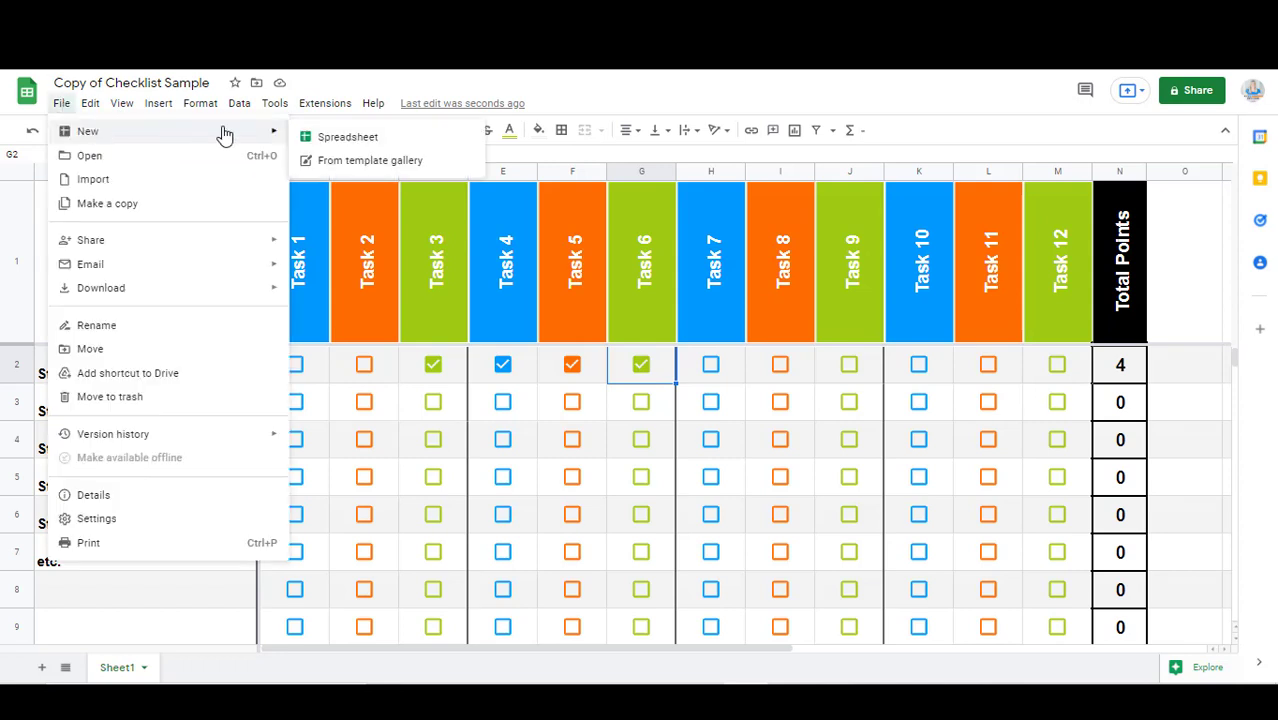
pyautogui.click(330, 137)
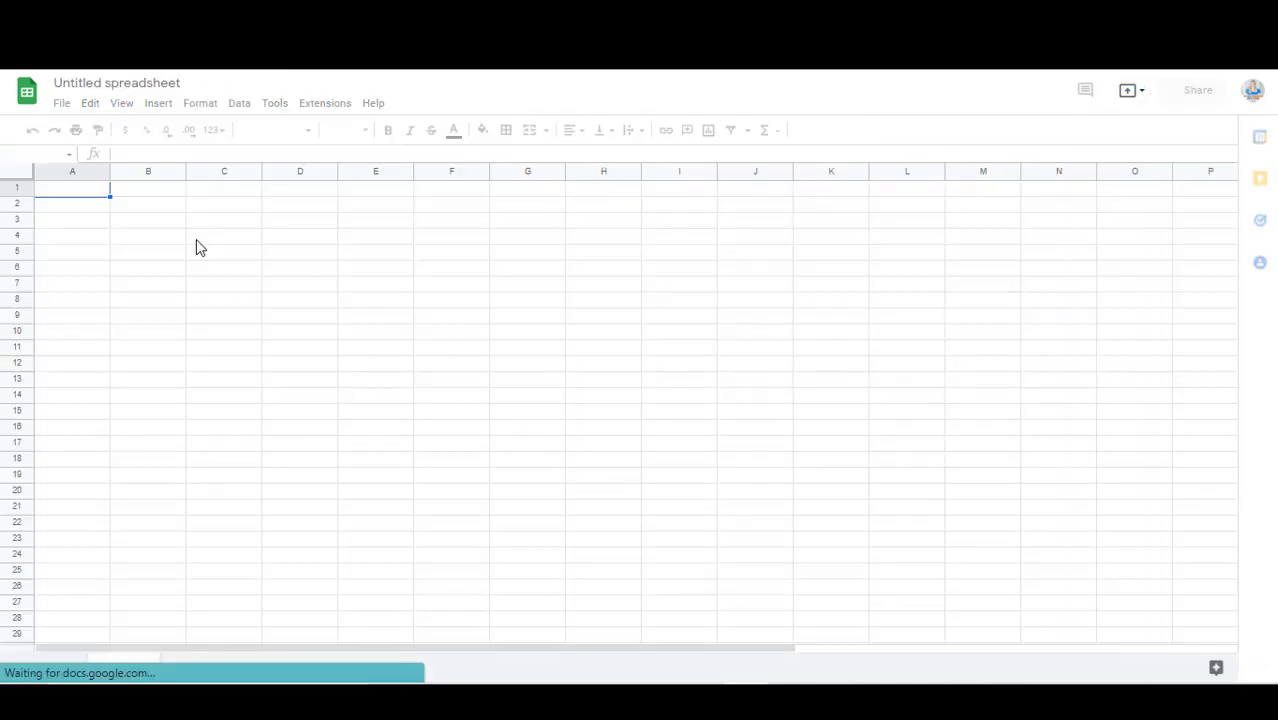
# Start a data validation rule for the range B3:E11 with Checkbox as its criteria
pyautogui.click(196, 239)
pyautogui.click(140, 228)
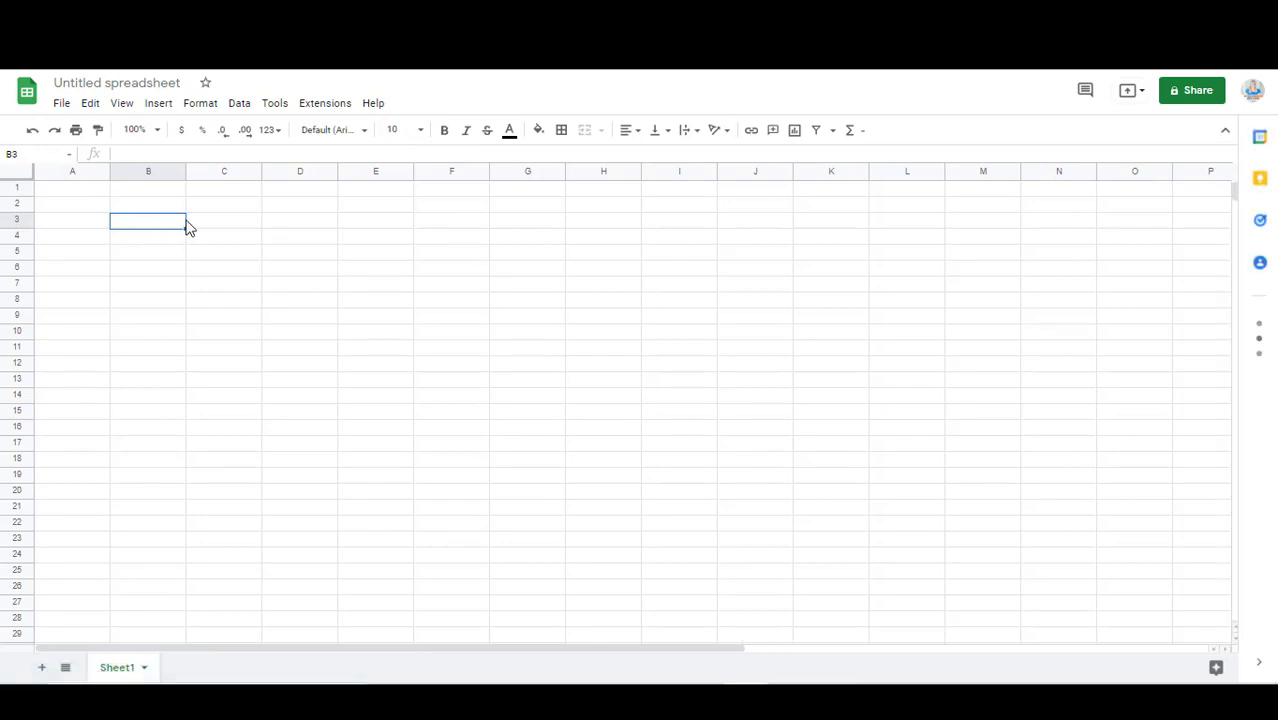
pyautogui.moveTo(188, 226); pyautogui.dragTo(381, 350)
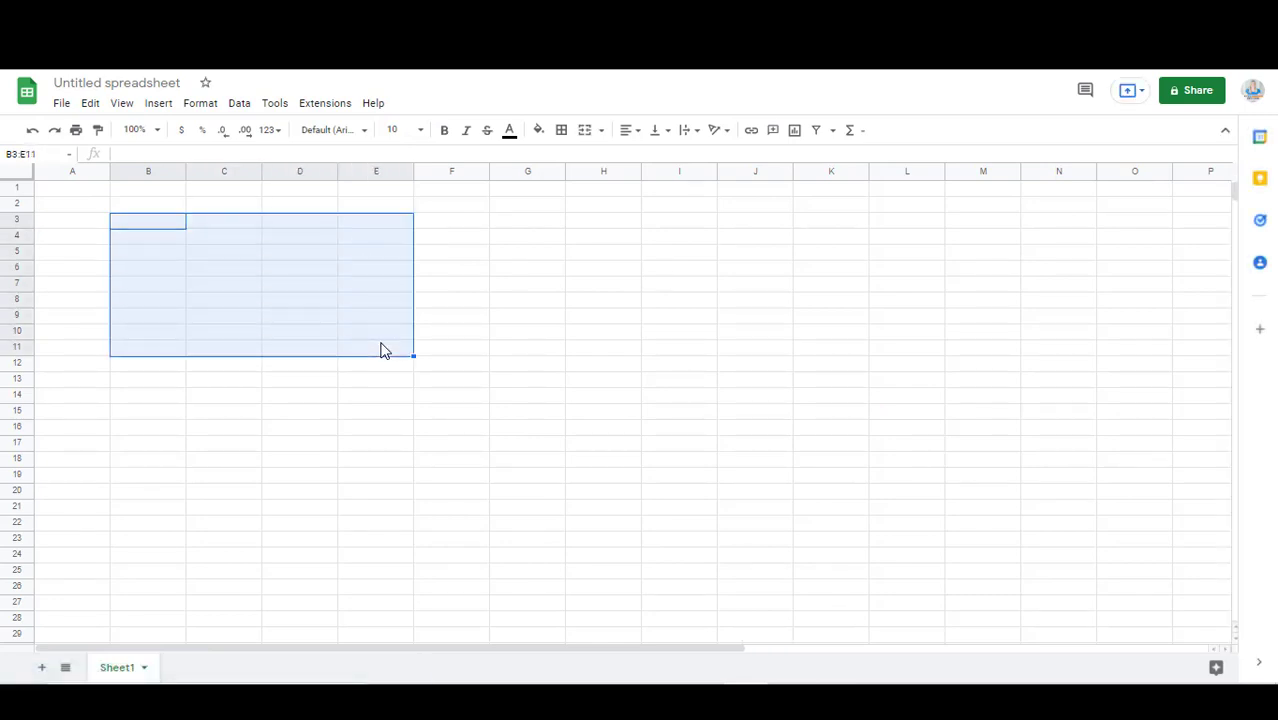
pyautogui.click(240, 104)
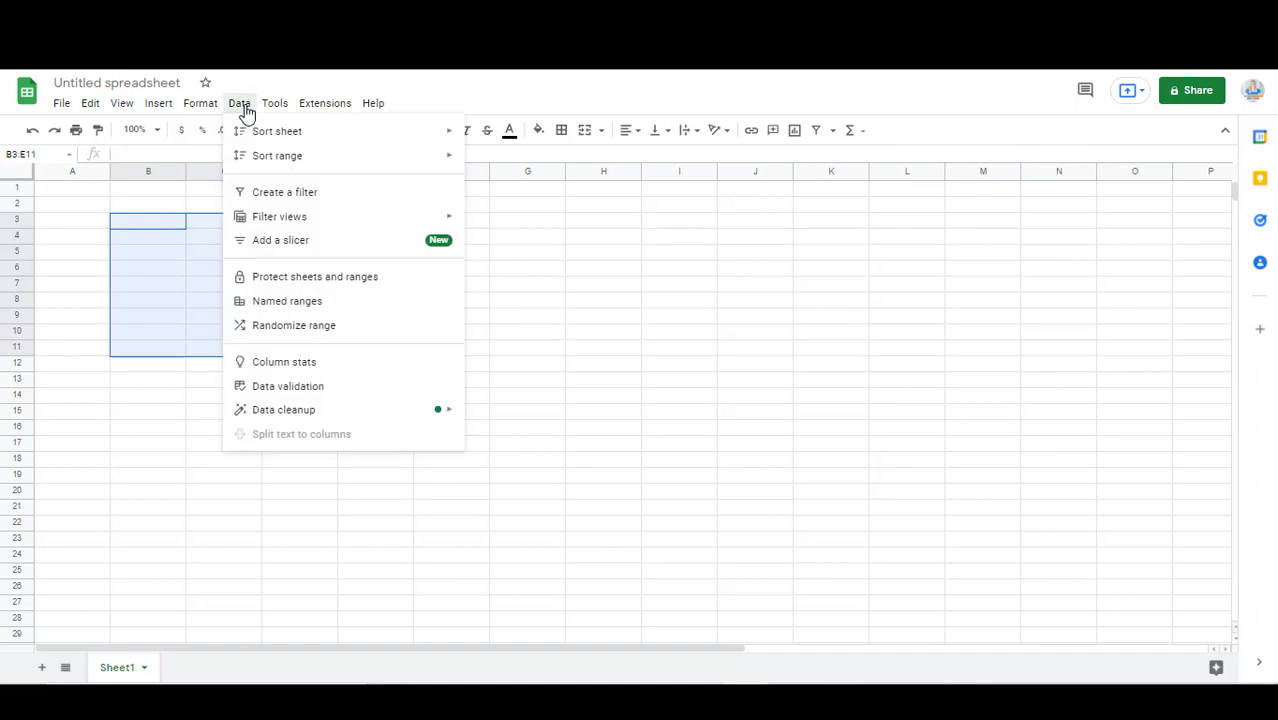
pyautogui.click(332, 386)
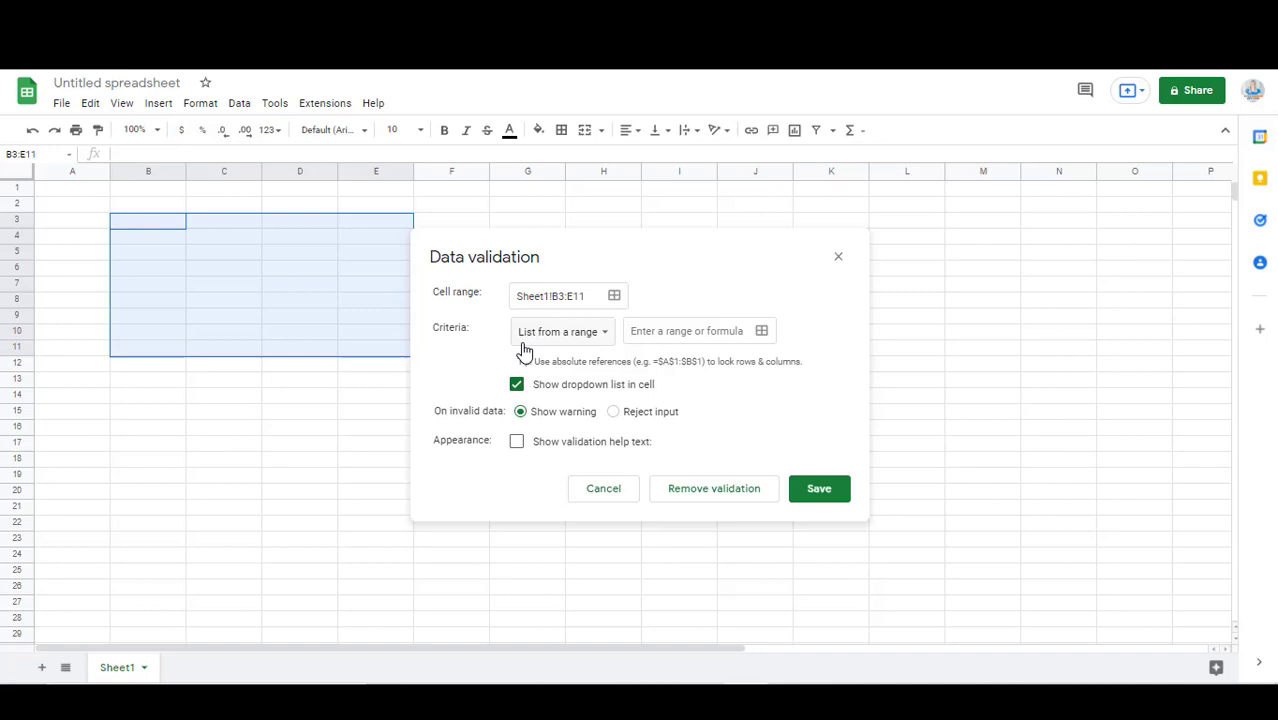
pyautogui.click(606, 340)
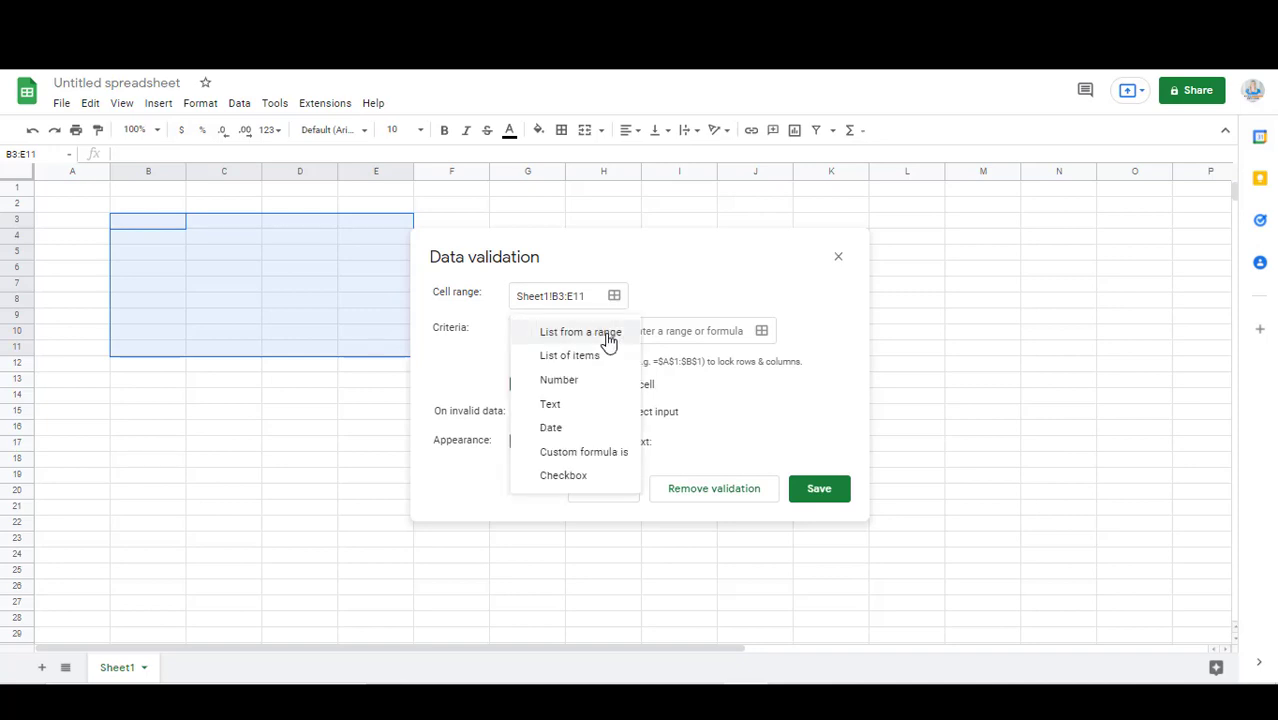
pyautogui.click(556, 477)
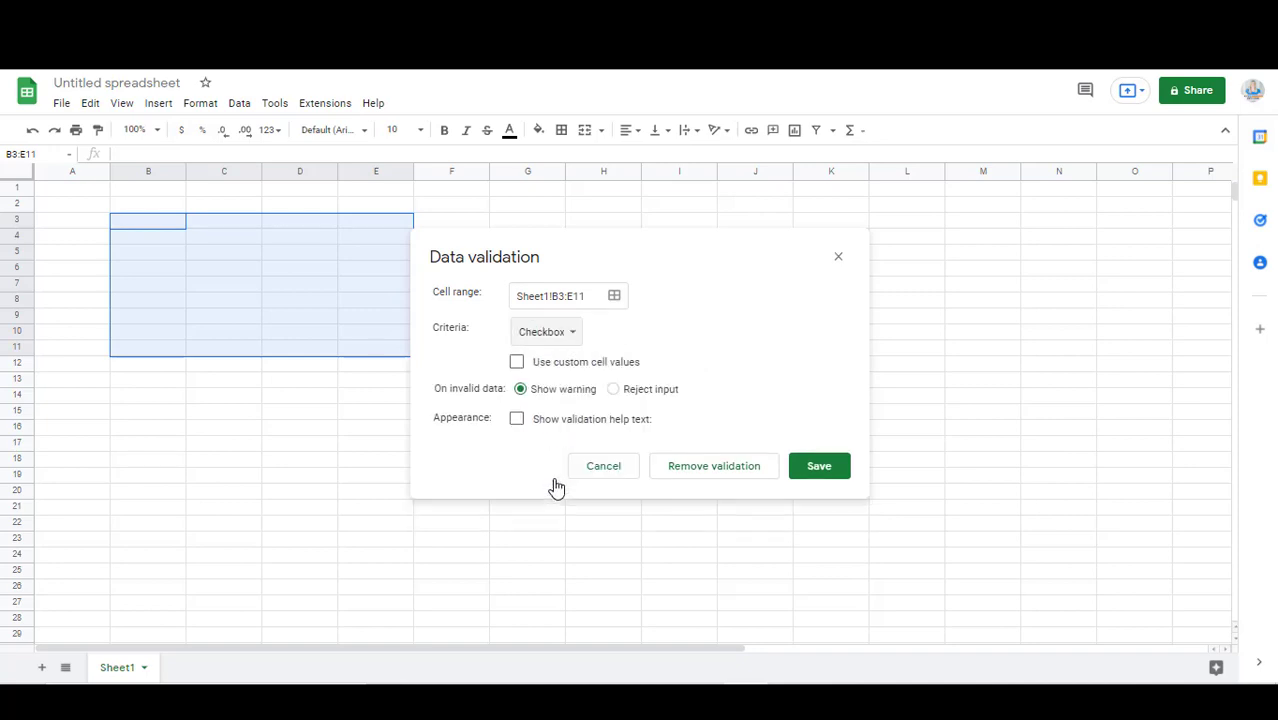
# Give the checkboxes custom cell values of 1 for checked and 0 for unchecked, and save the validation rule
pyautogui.click(517, 363)
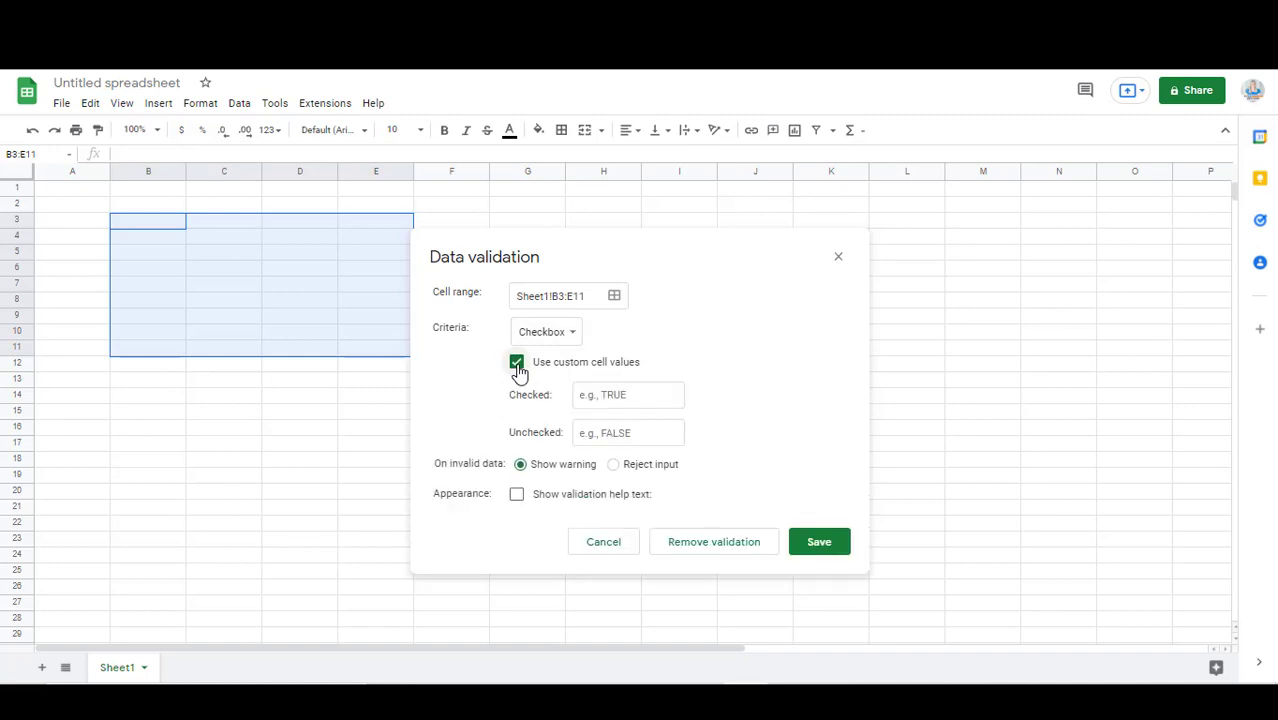
pyautogui.click(601, 394)
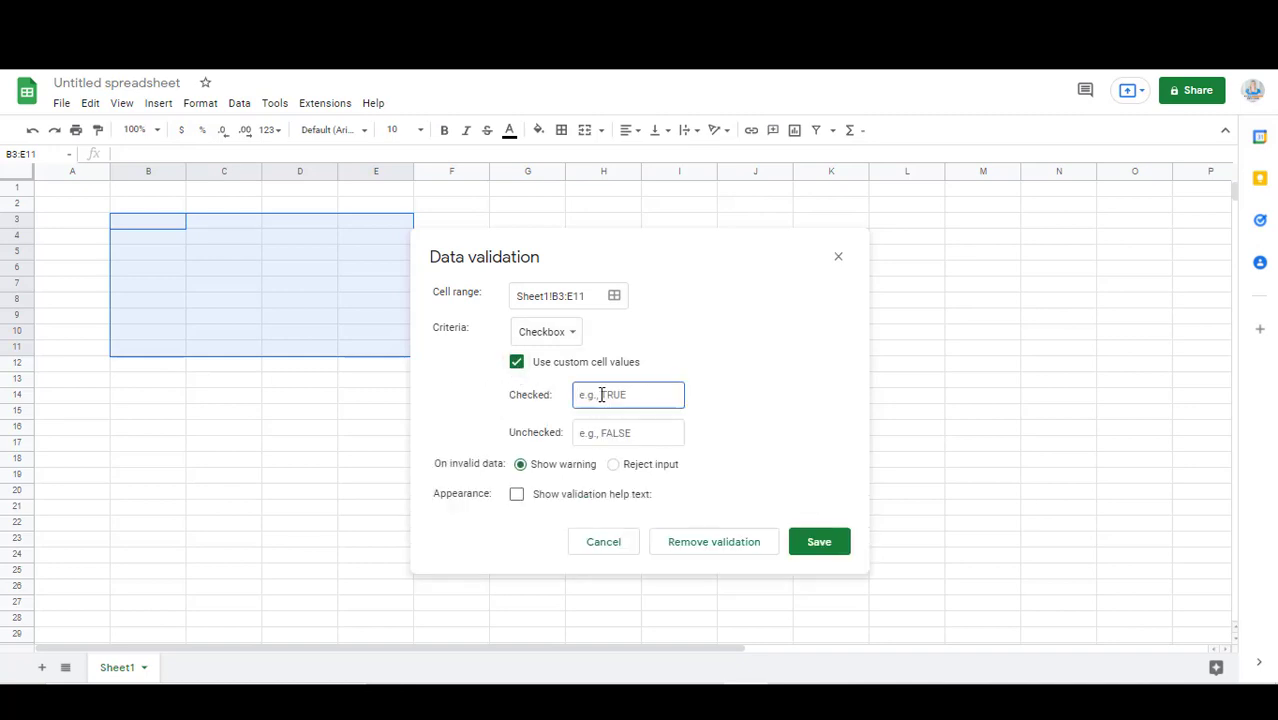
pyautogui.write('1')
pyautogui.click(615, 432)
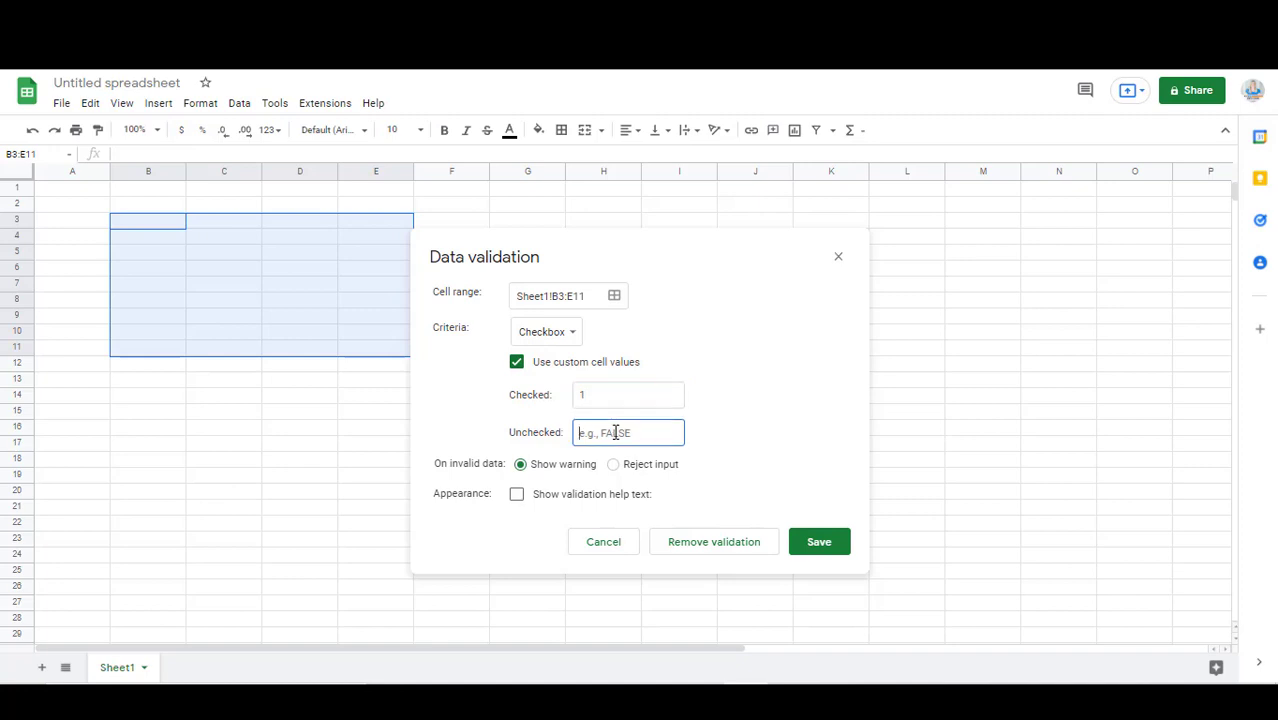
pyautogui.write('0')
pyautogui.click(816, 542)
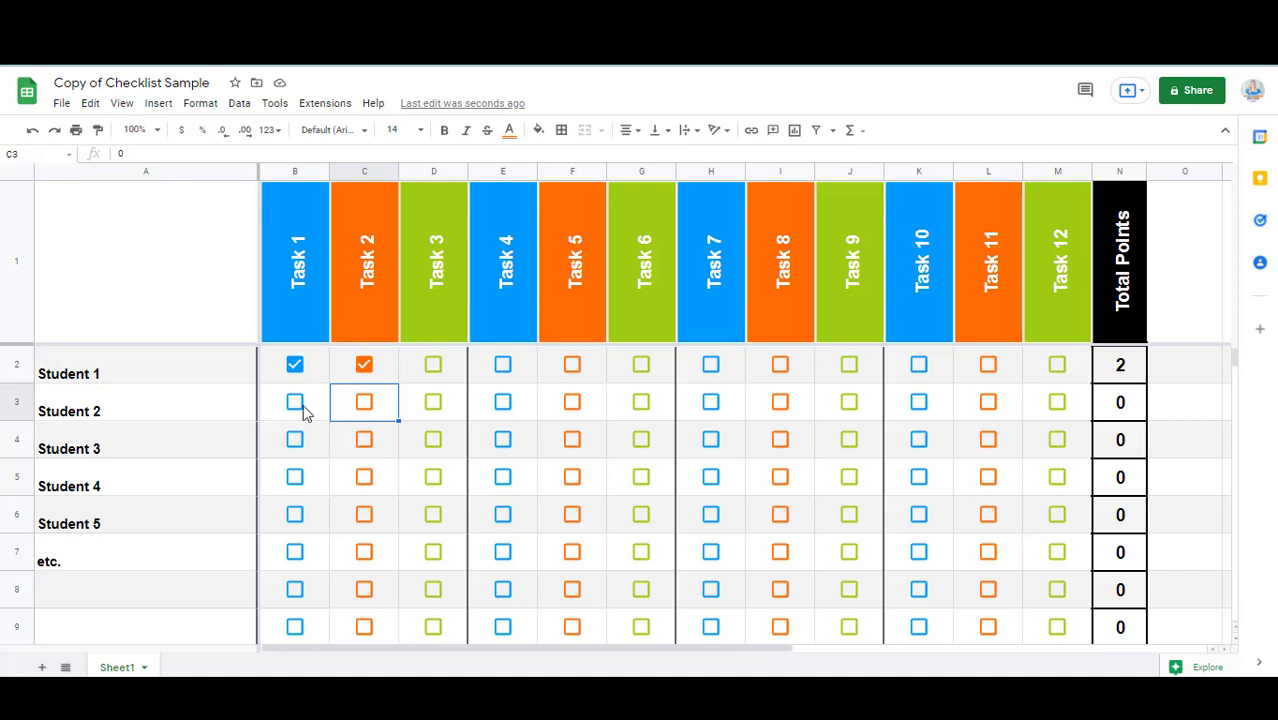
# In the Copy of Checklist Sample spreadsheet, check Task 1, Task 2 and Task 3 for Student 2
pyautogui.click(297, 404)
pyautogui.click(366, 404)
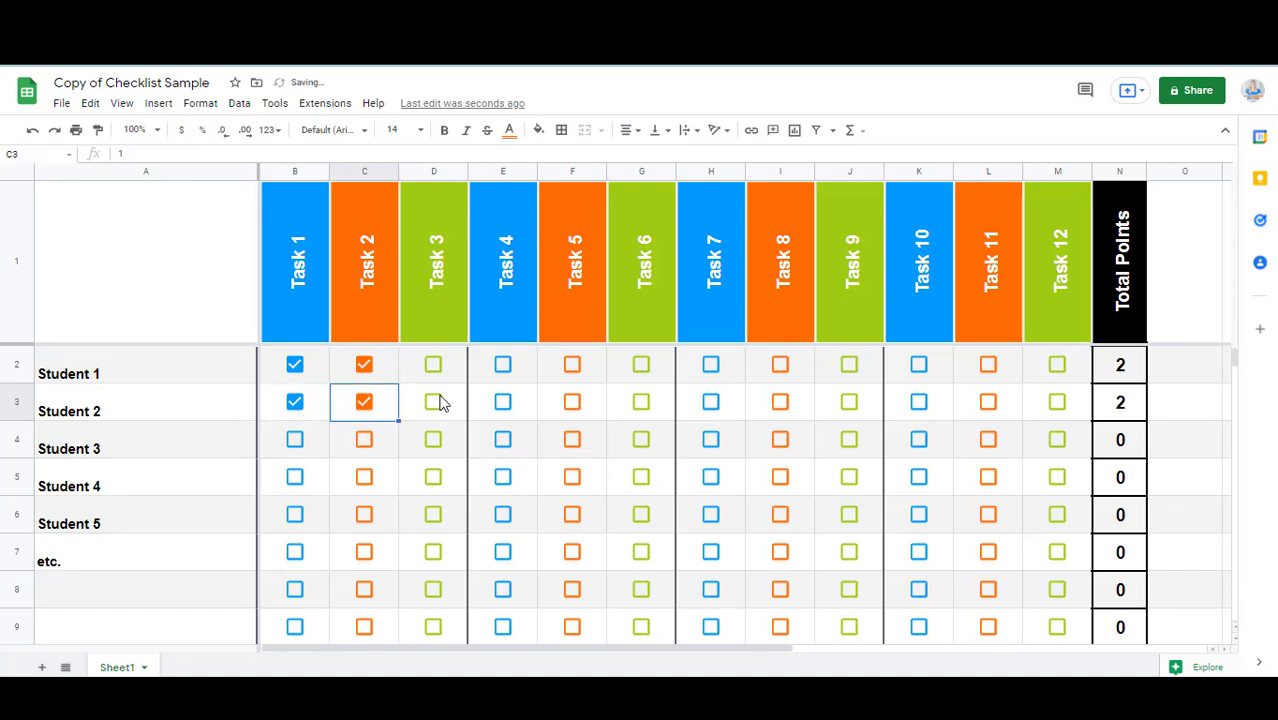
pyautogui.click(434, 404)
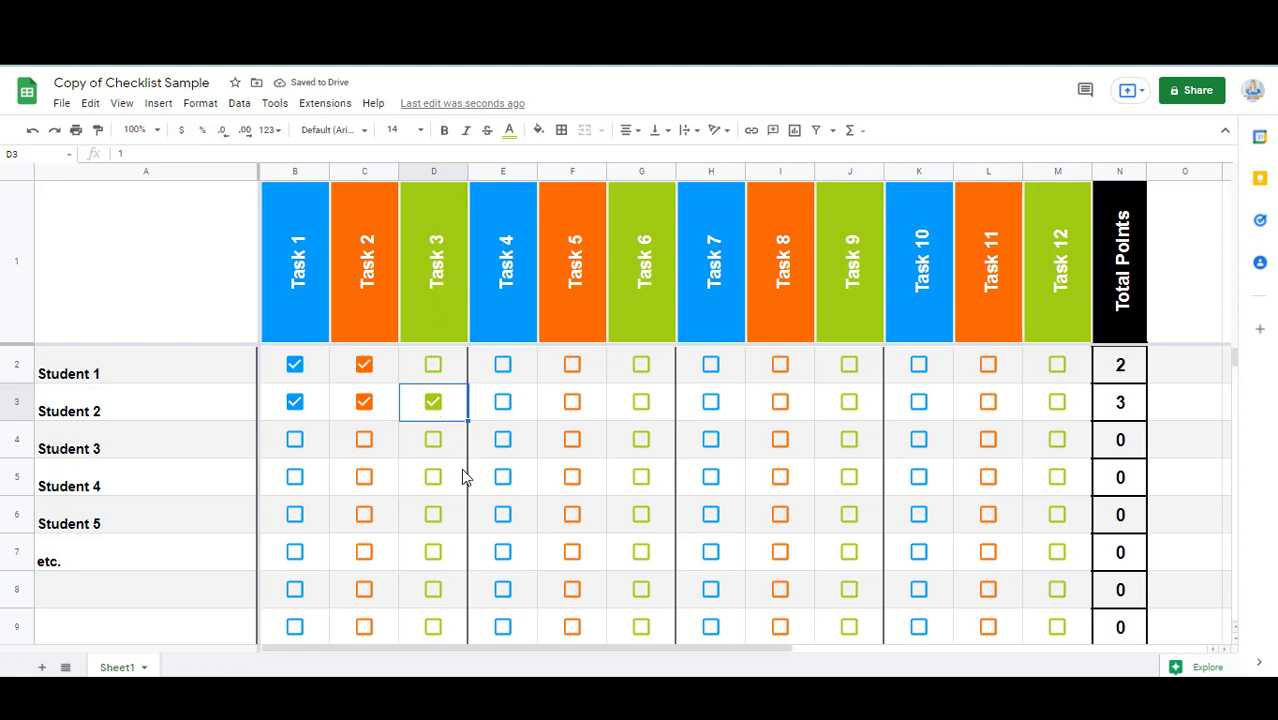
# View the custom checked value in the data validation of the Task 3 checkboxes D2:D9, and close it without saving
pyautogui.click(448, 438)
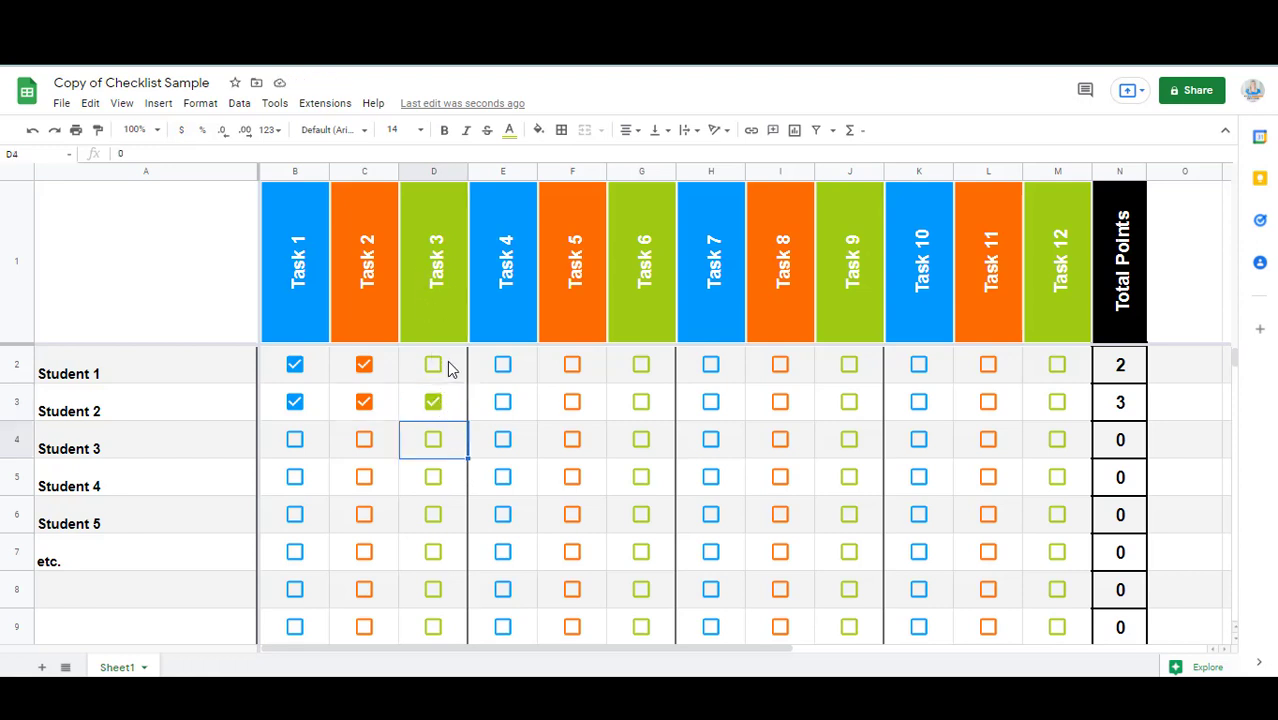
pyautogui.moveTo(448, 368); pyautogui.dragTo(448, 626)
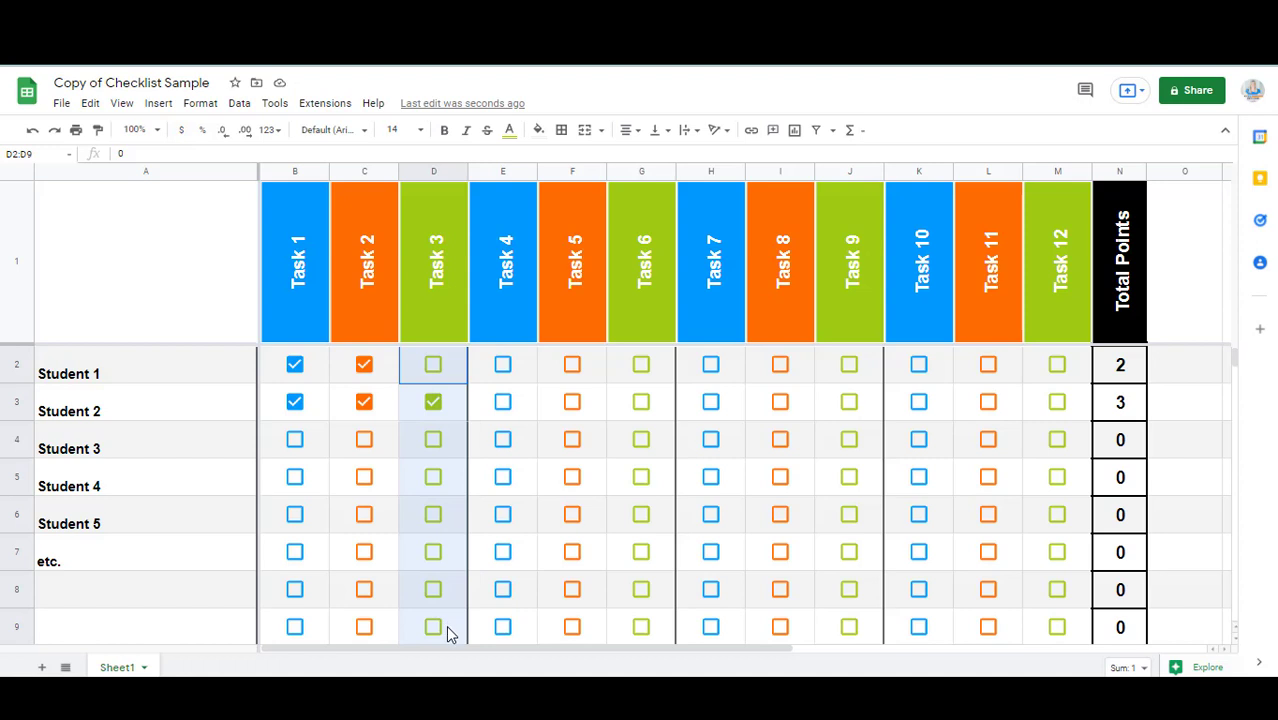
pyautogui.click(241, 104)
pyautogui.click(307, 389)
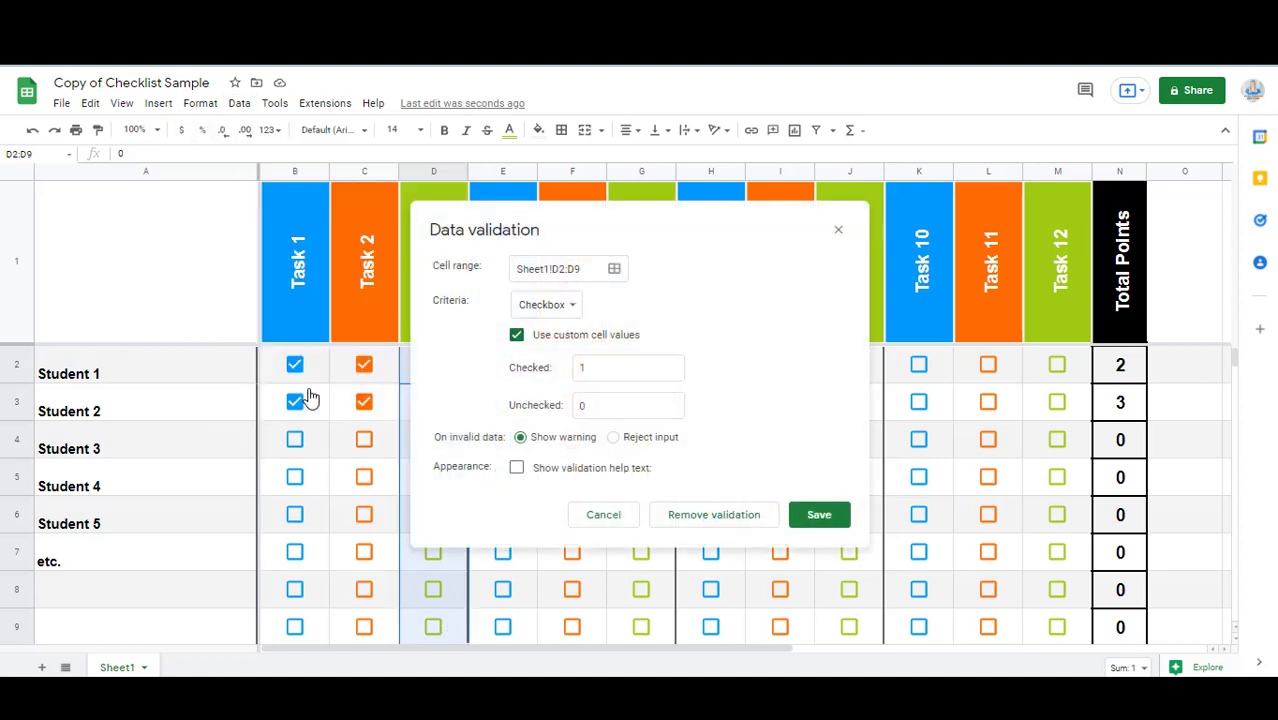
pyautogui.moveTo(577, 370); pyautogui.dragTo(604, 371)
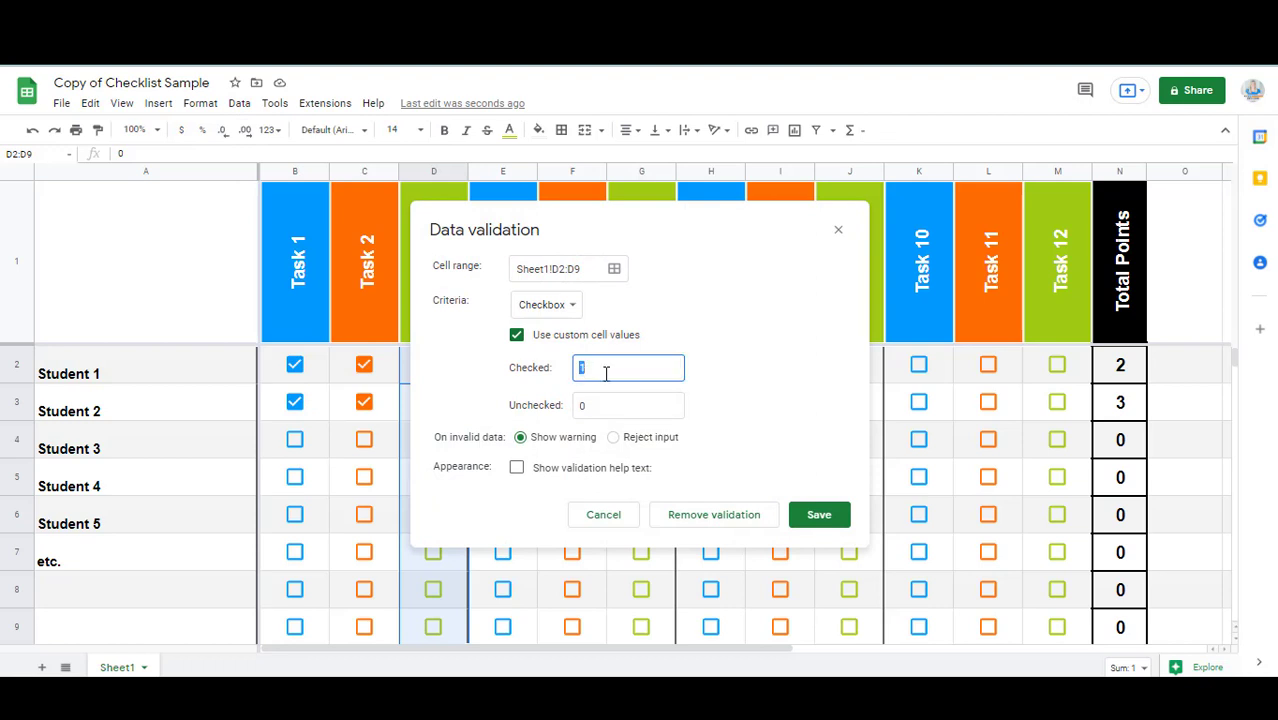
pyautogui.click(598, 519)
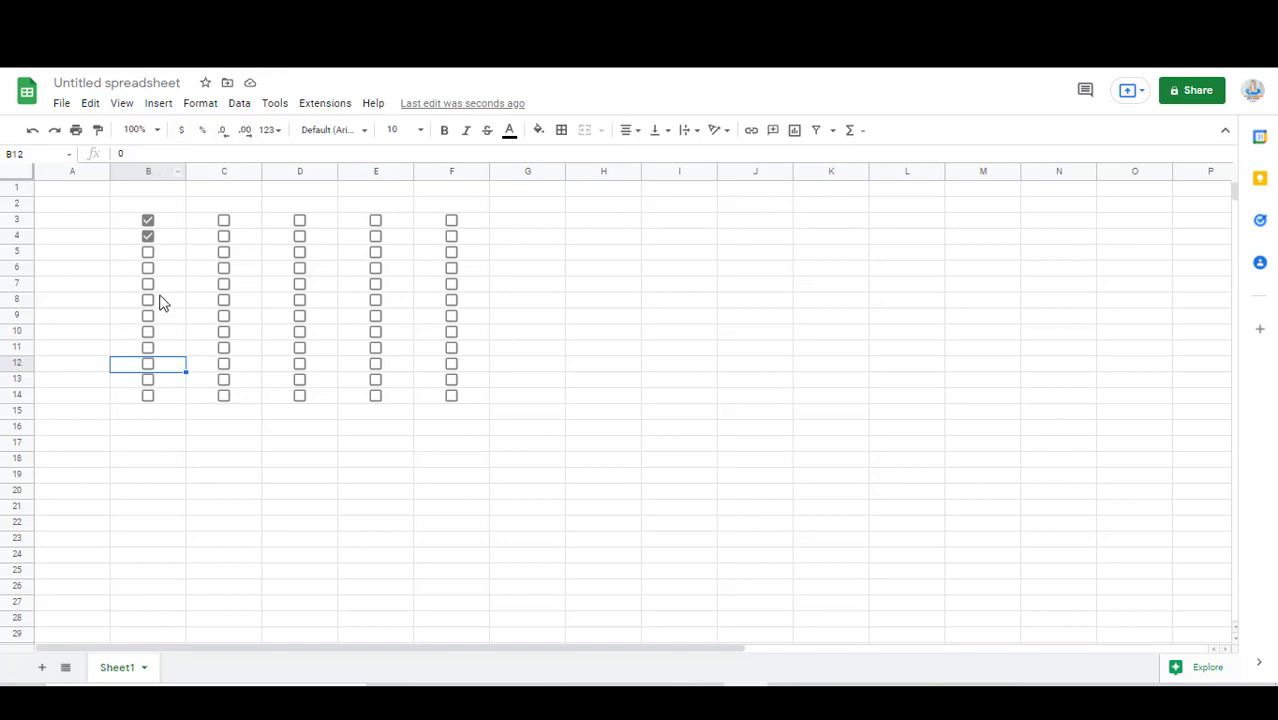
# In the untitled spreadsheet, set the text color of the whole column B to red
pyautogui.click(150, 175)
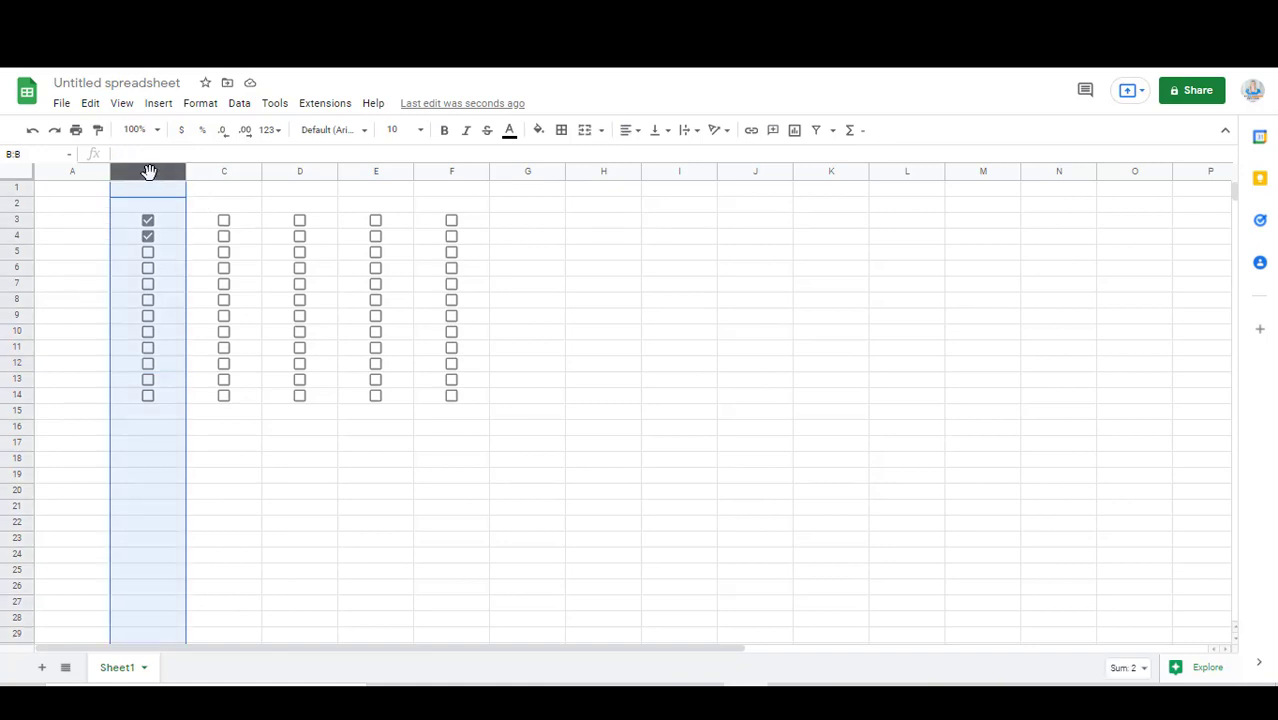
pyautogui.click(510, 133)
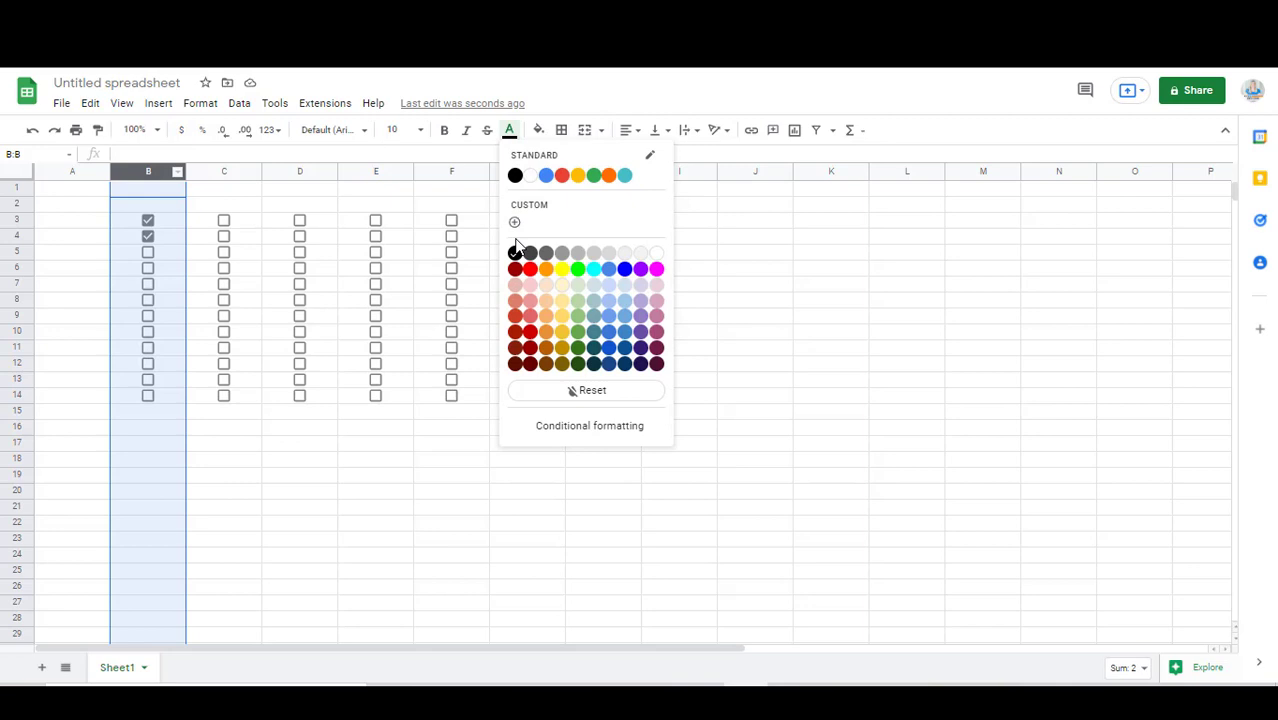
pyautogui.click(530, 270)
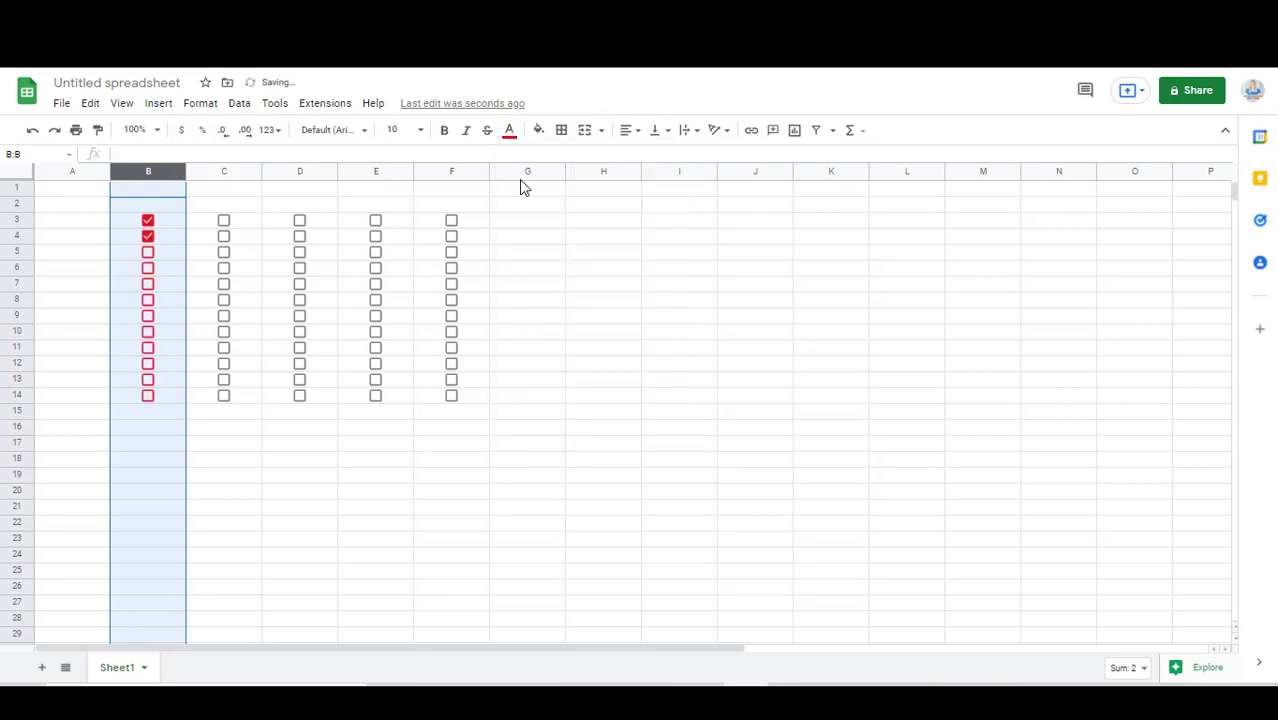
pyautogui.click(510, 133)
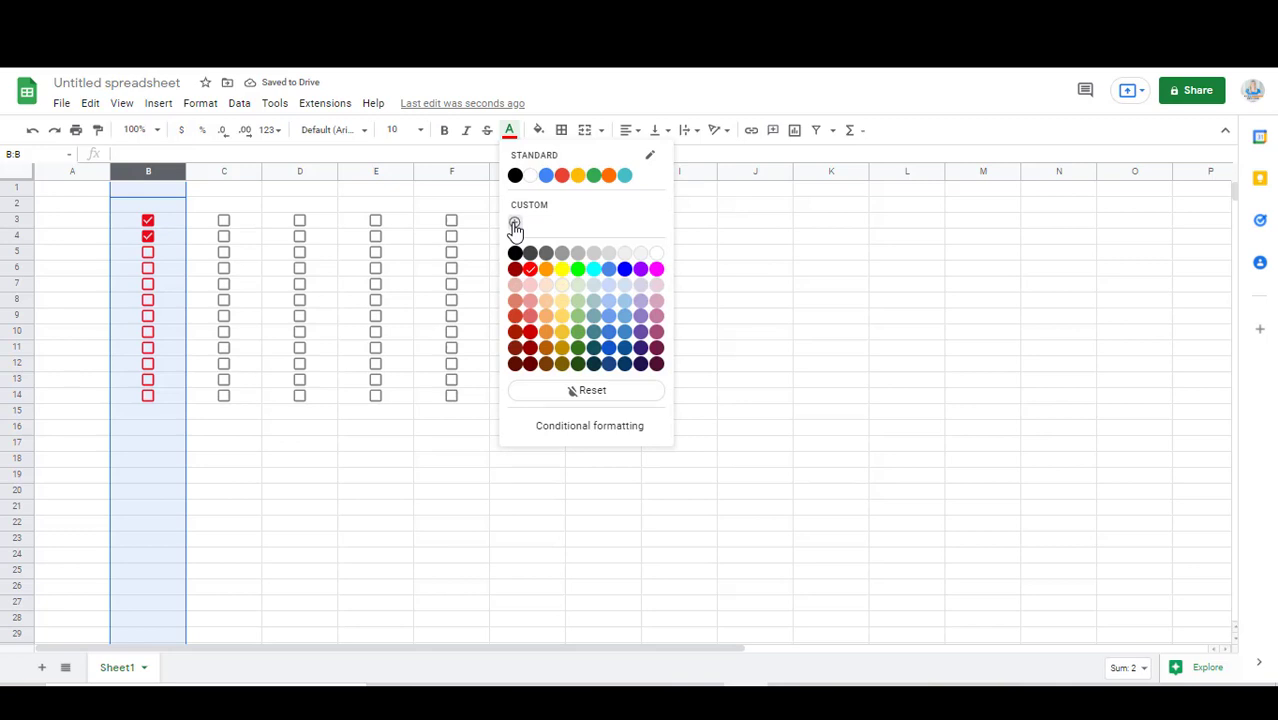
pyautogui.click(515, 224)
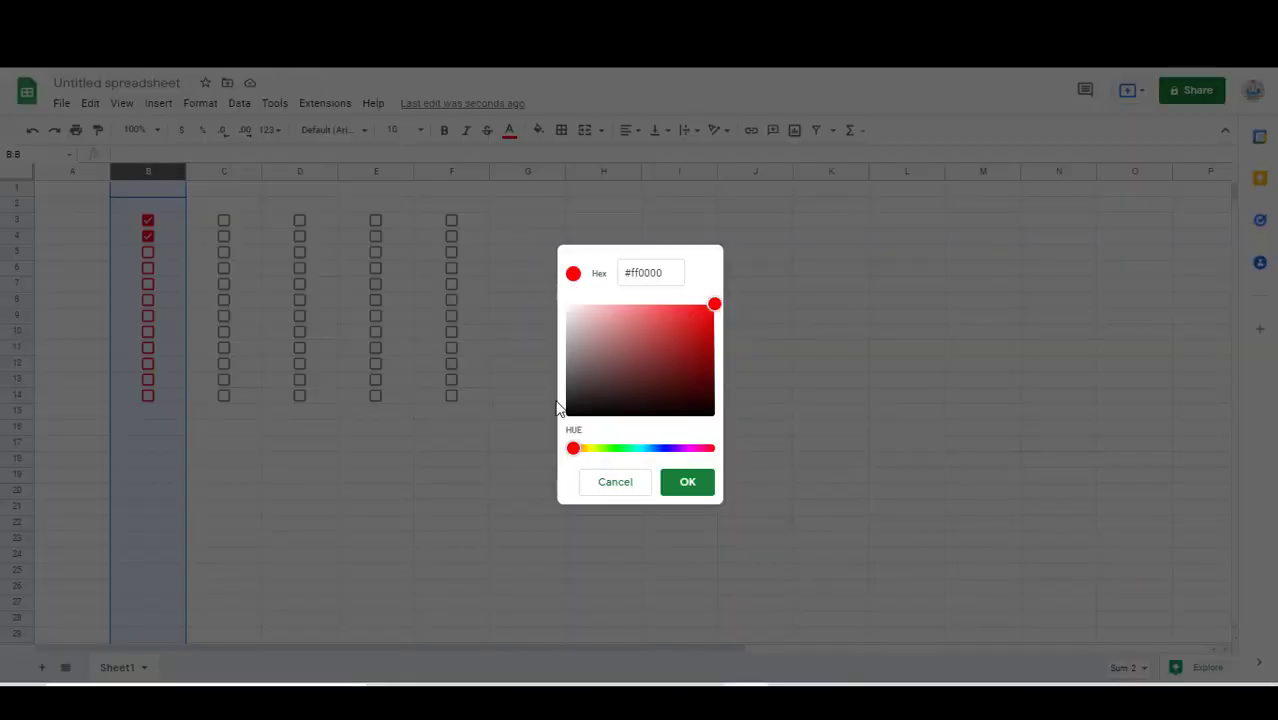
pyautogui.click(624, 490)
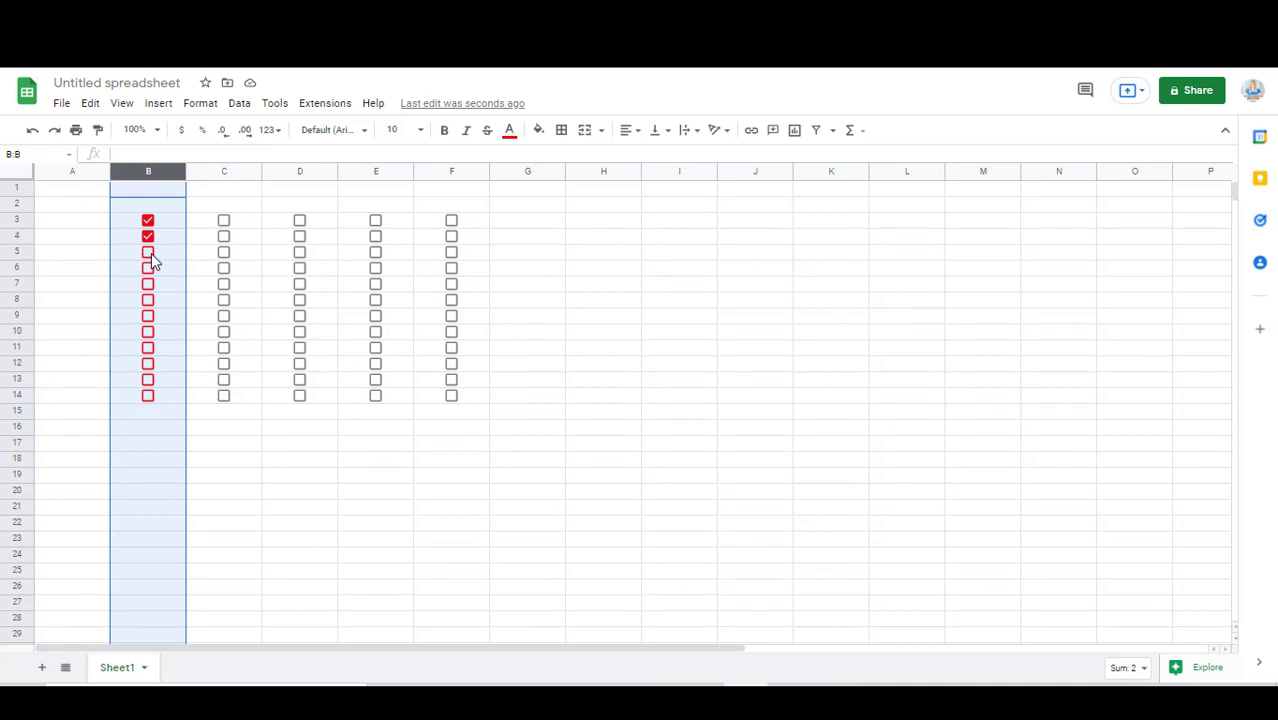
# Check the checkbox in cell B5
pyautogui.click(149, 253)
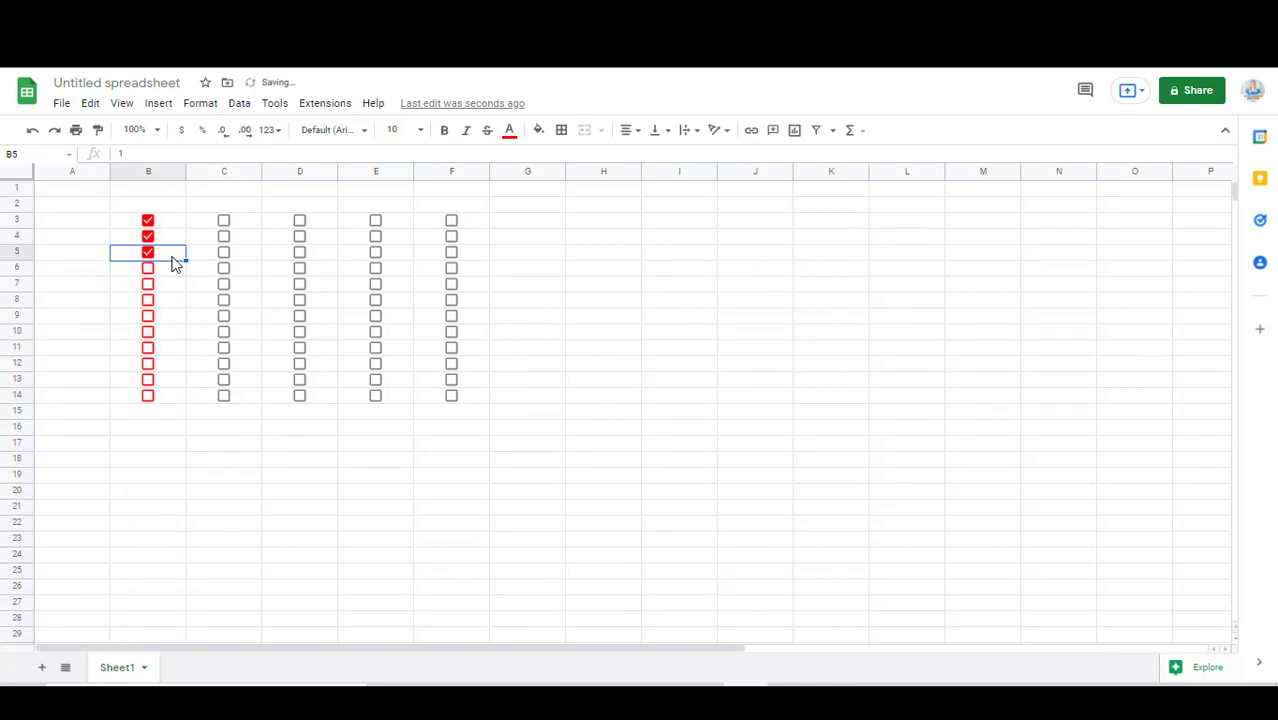
# Switch to the Copy of Checklist Sample spreadsheet and select the Task 1 checkboxes of Student 1 through Student 5
pyautogui.click(818, 55)
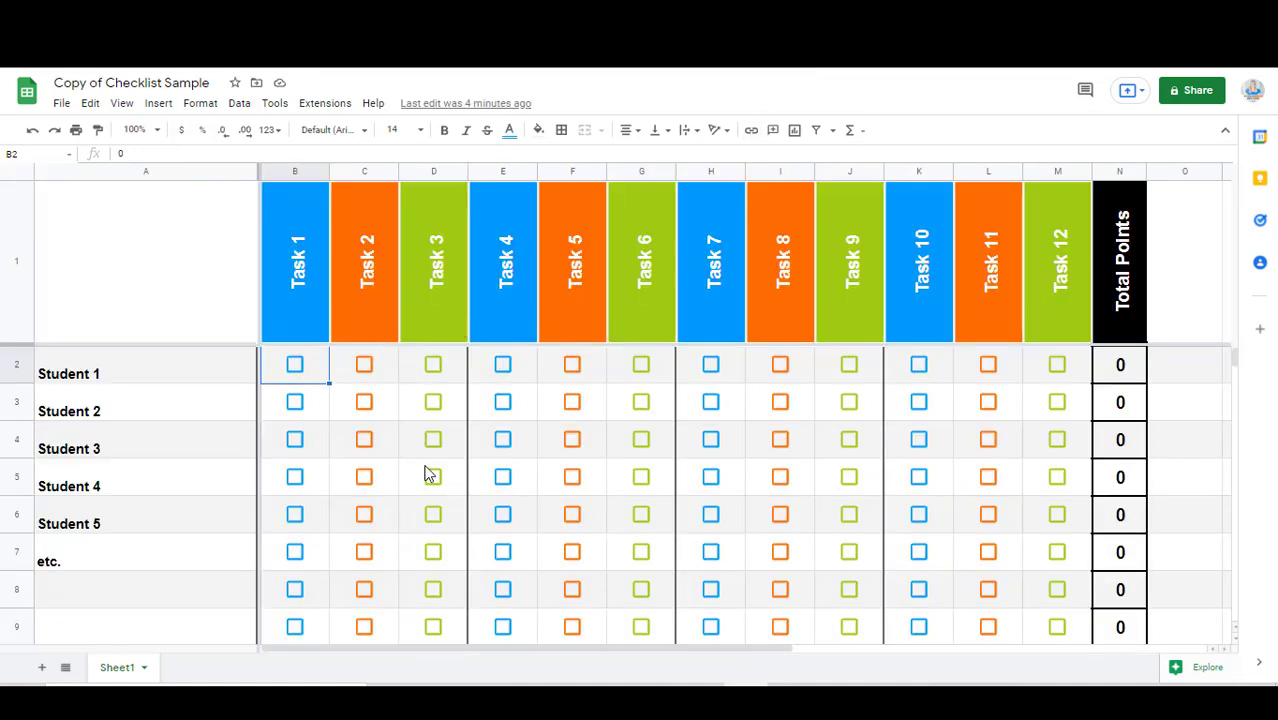
pyautogui.moveTo(305, 394); pyautogui.dragTo(309, 524)
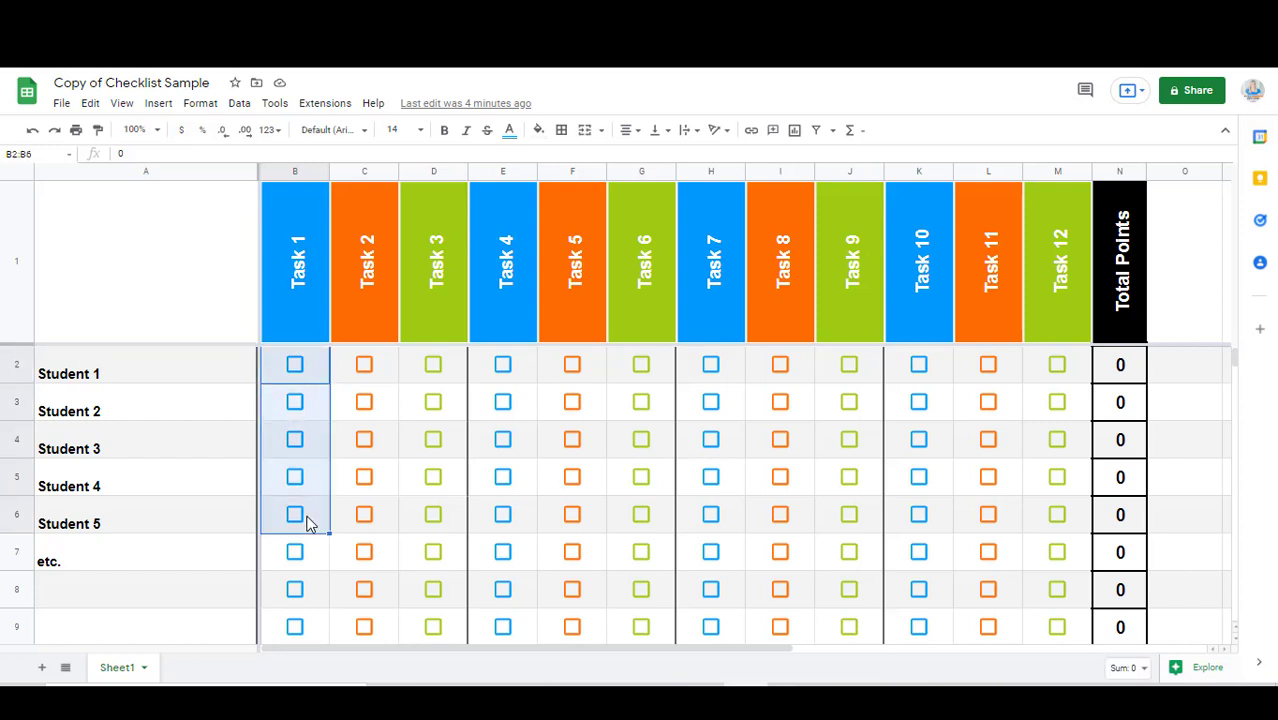
pyautogui.click(200, 424)
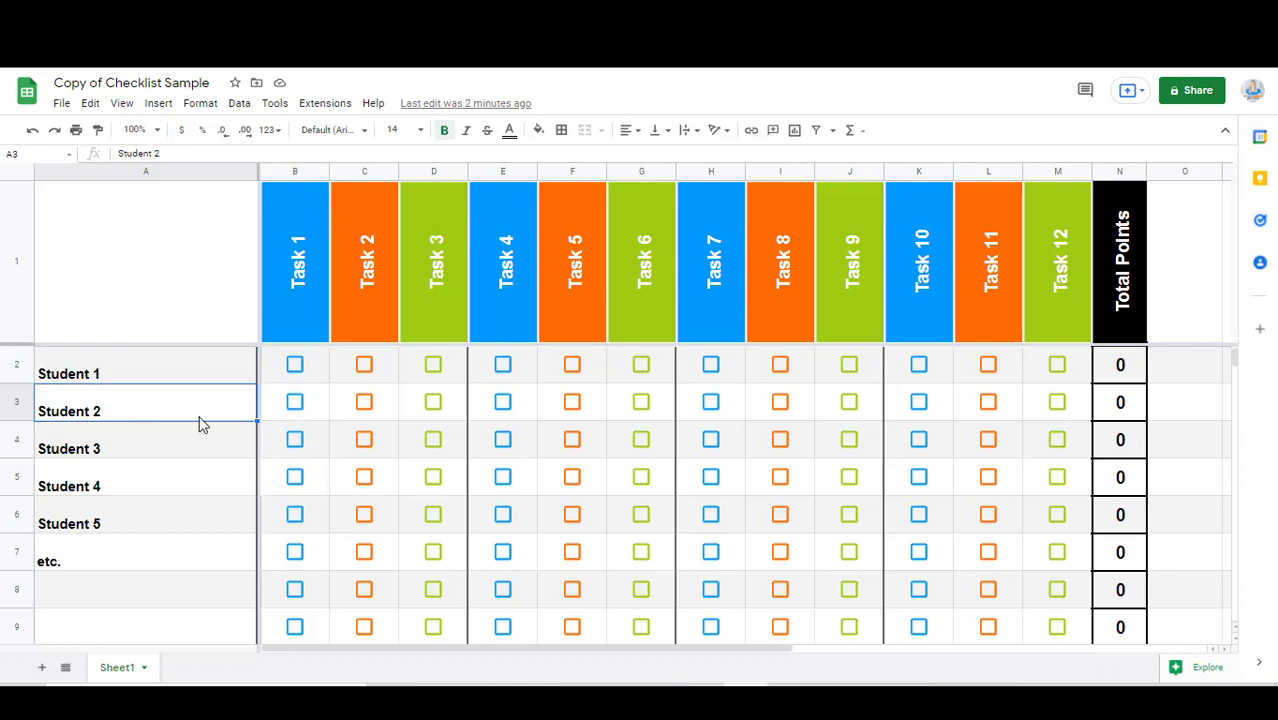
pyautogui.click(207, 383)
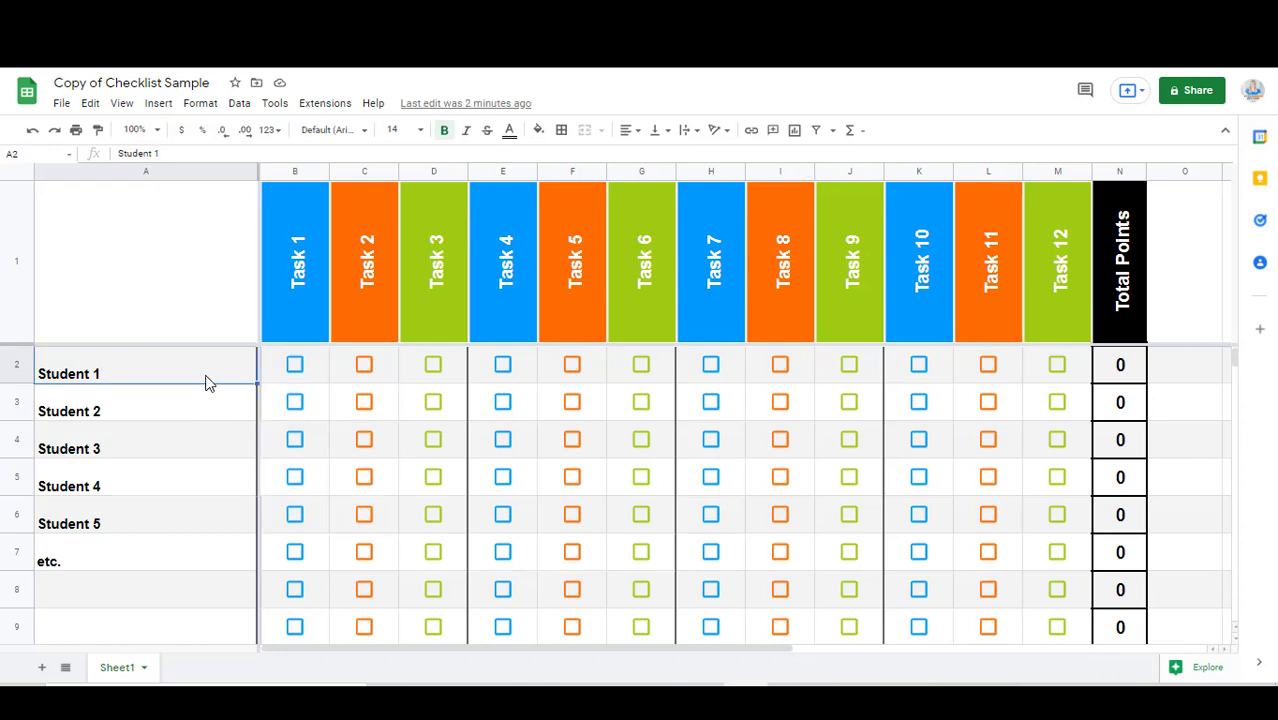
pyautogui.click(220, 446)
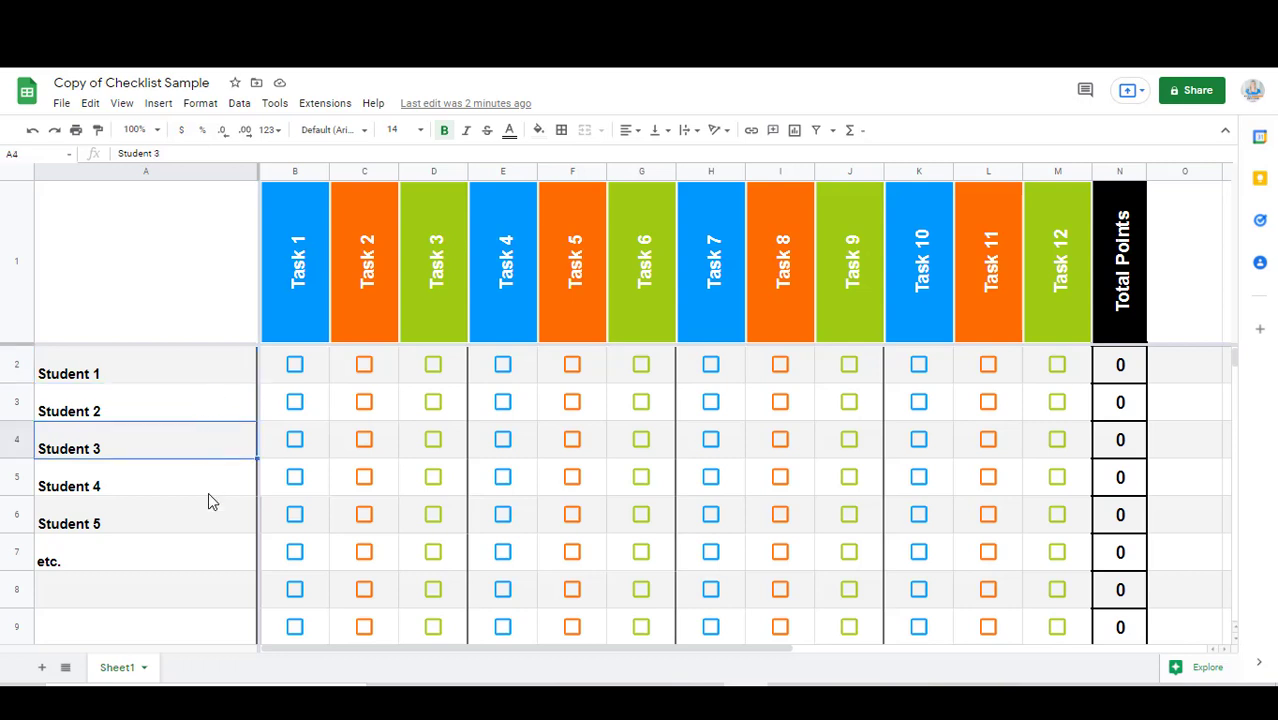
pyautogui.click(186, 410)
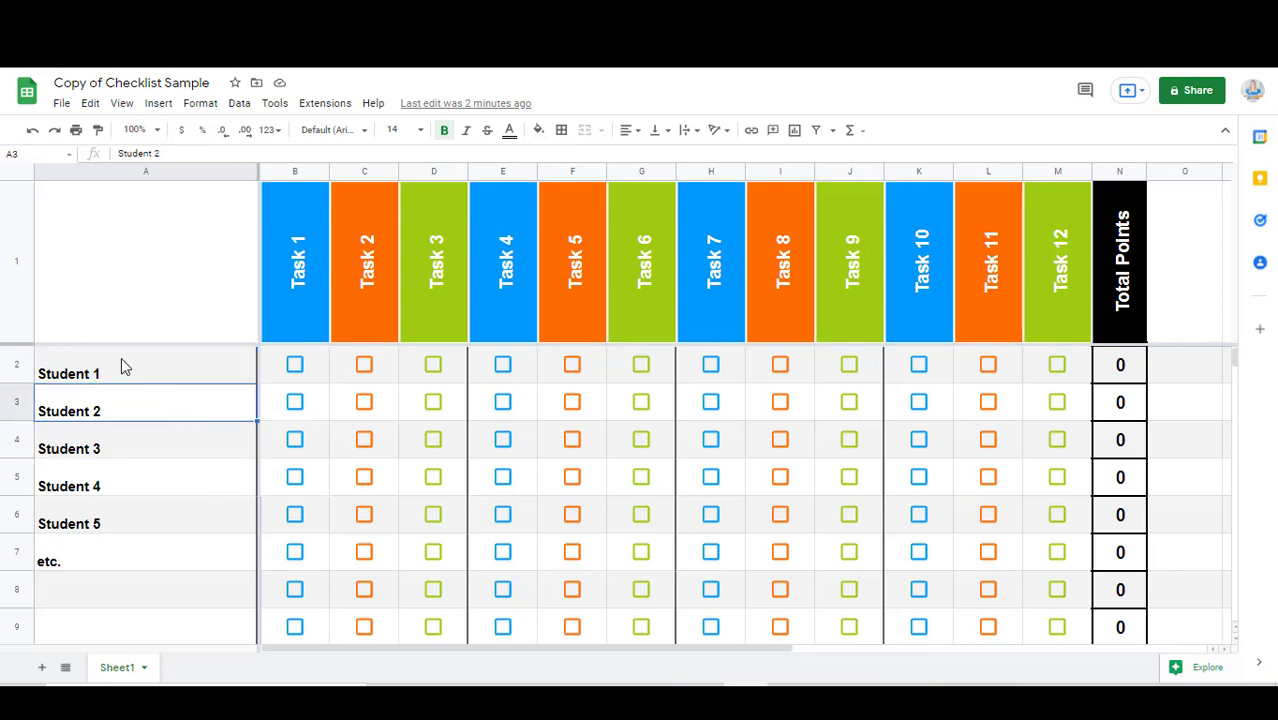
pyautogui.click(121, 366)
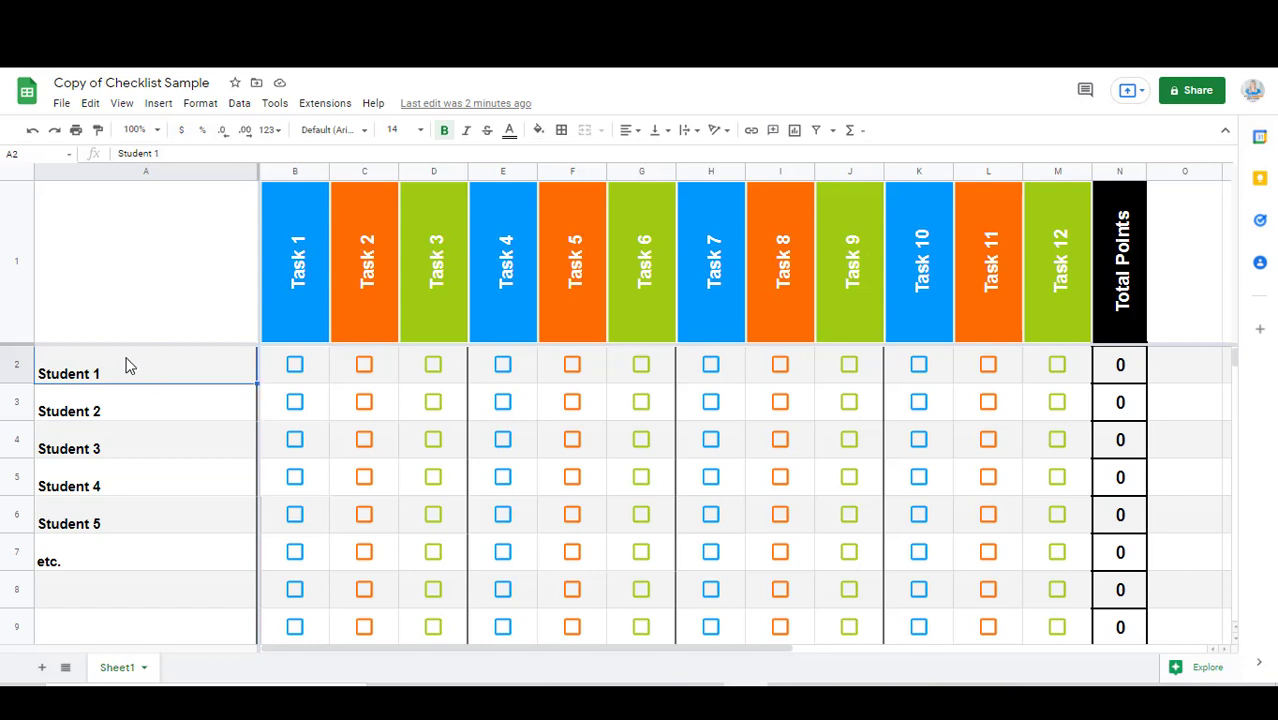
# Select the checklist rows A2:N19, open their alternating colors settings and bring up the color choices for Color 1
pyautogui.moveTo(126, 366); pyautogui.dragTo(1098, 583)
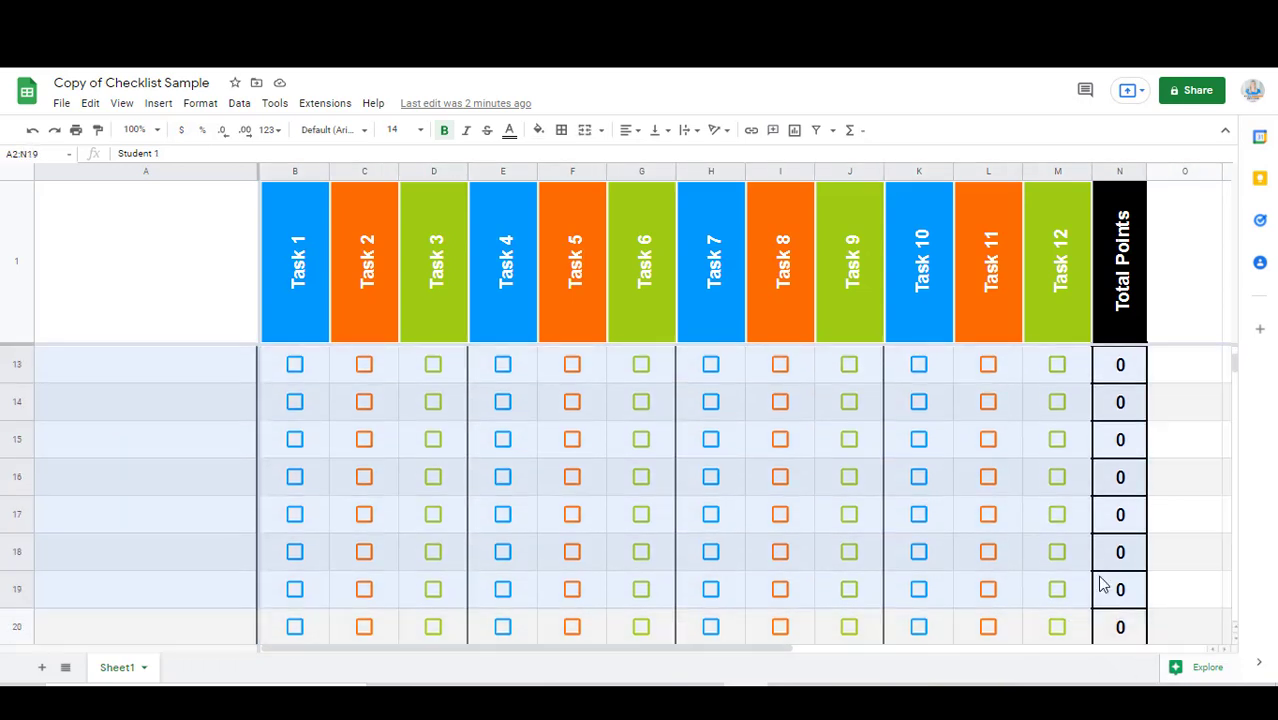
pyautogui.click(200, 106)
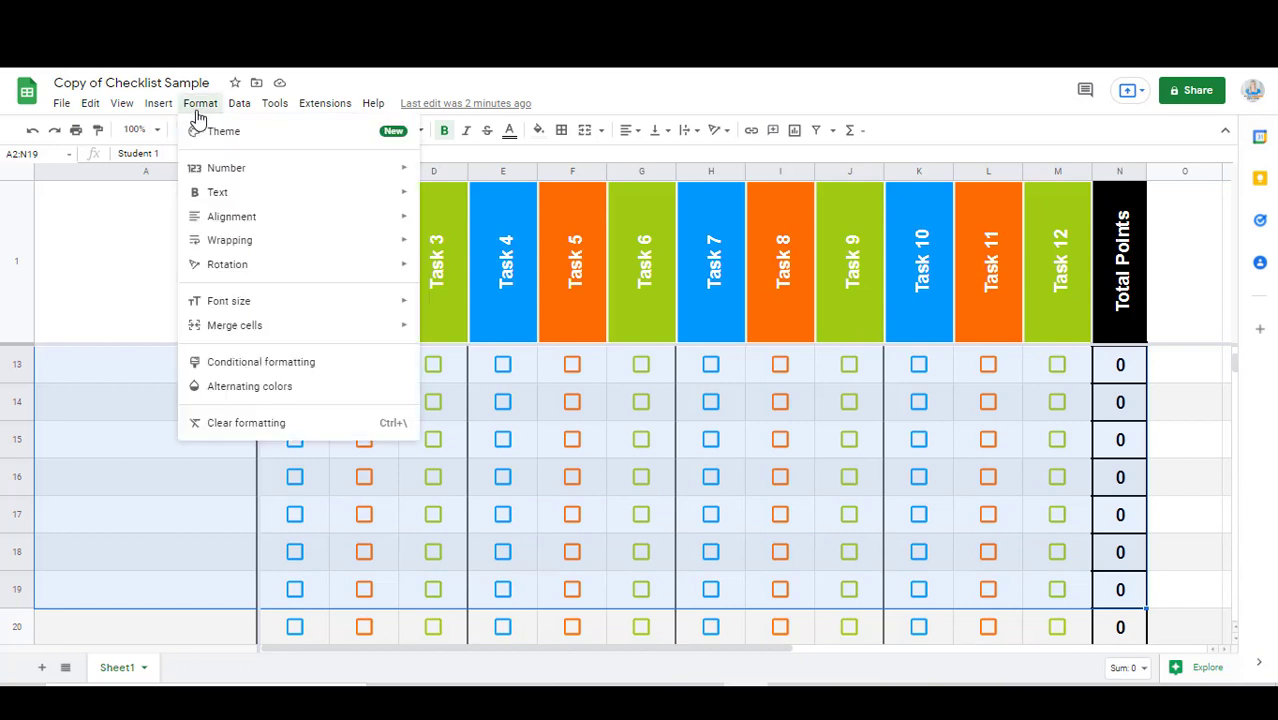
pyautogui.click(238, 389)
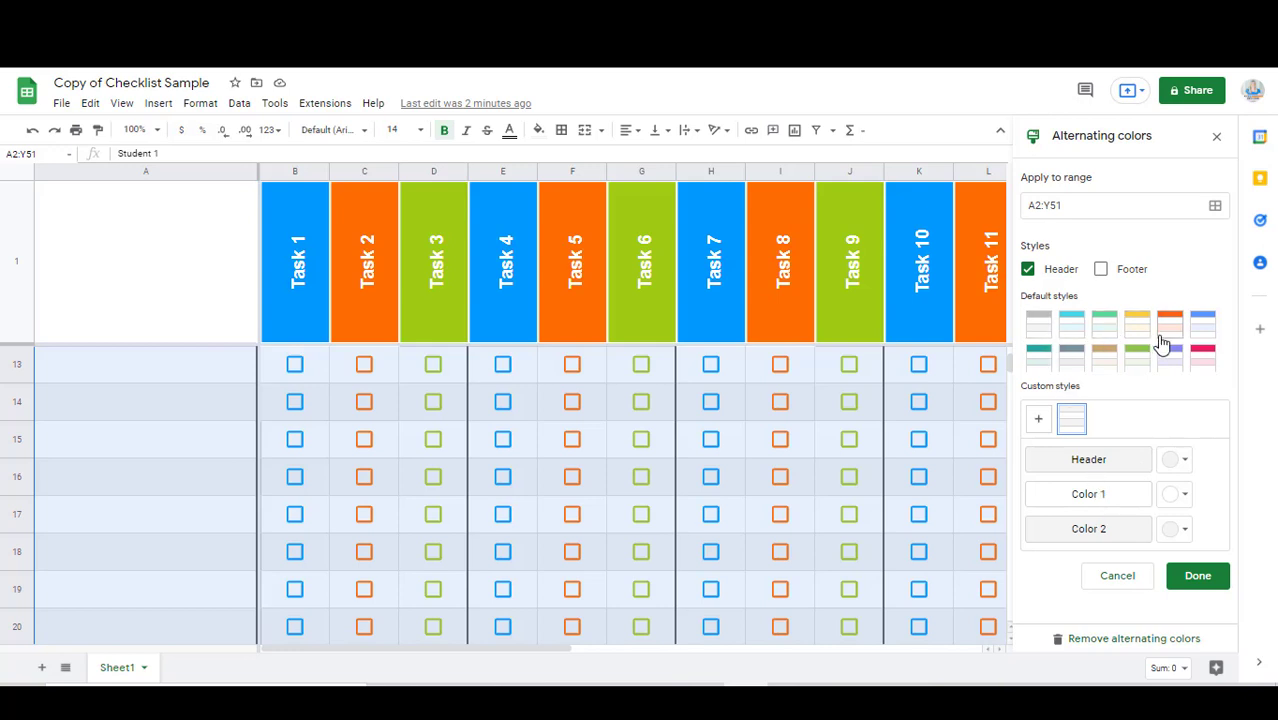
pyautogui.click(1180, 495)
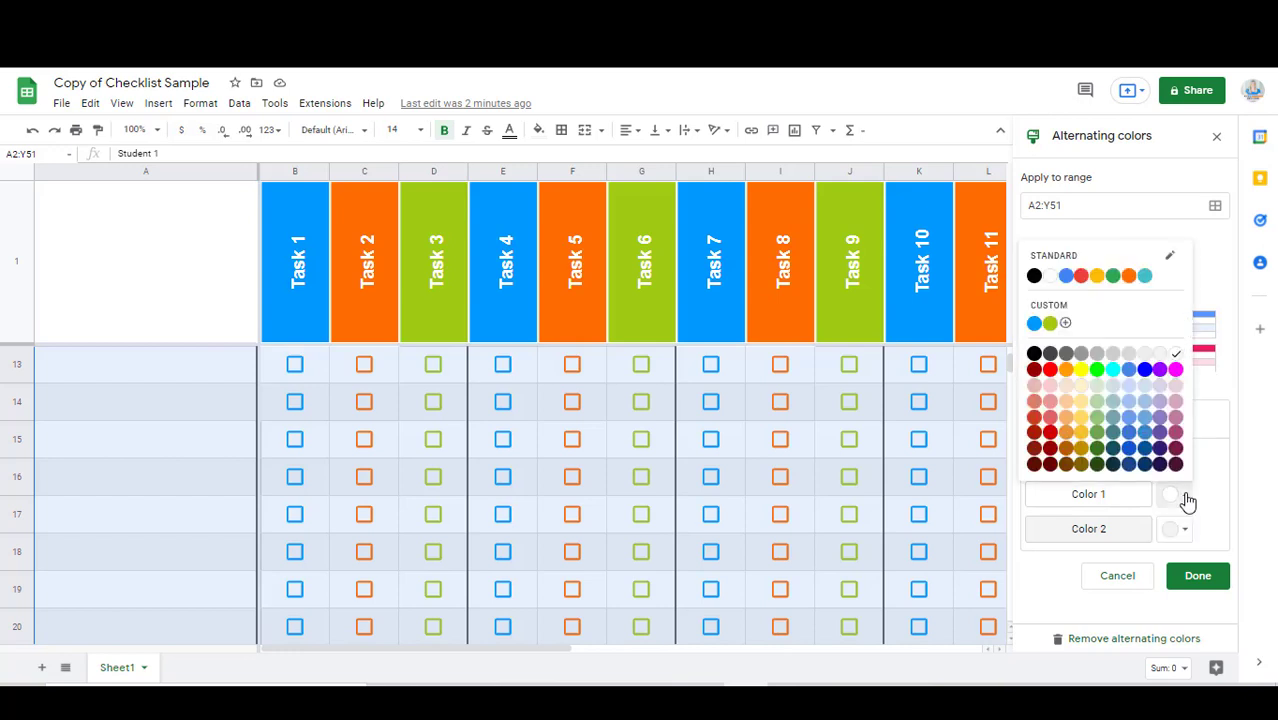